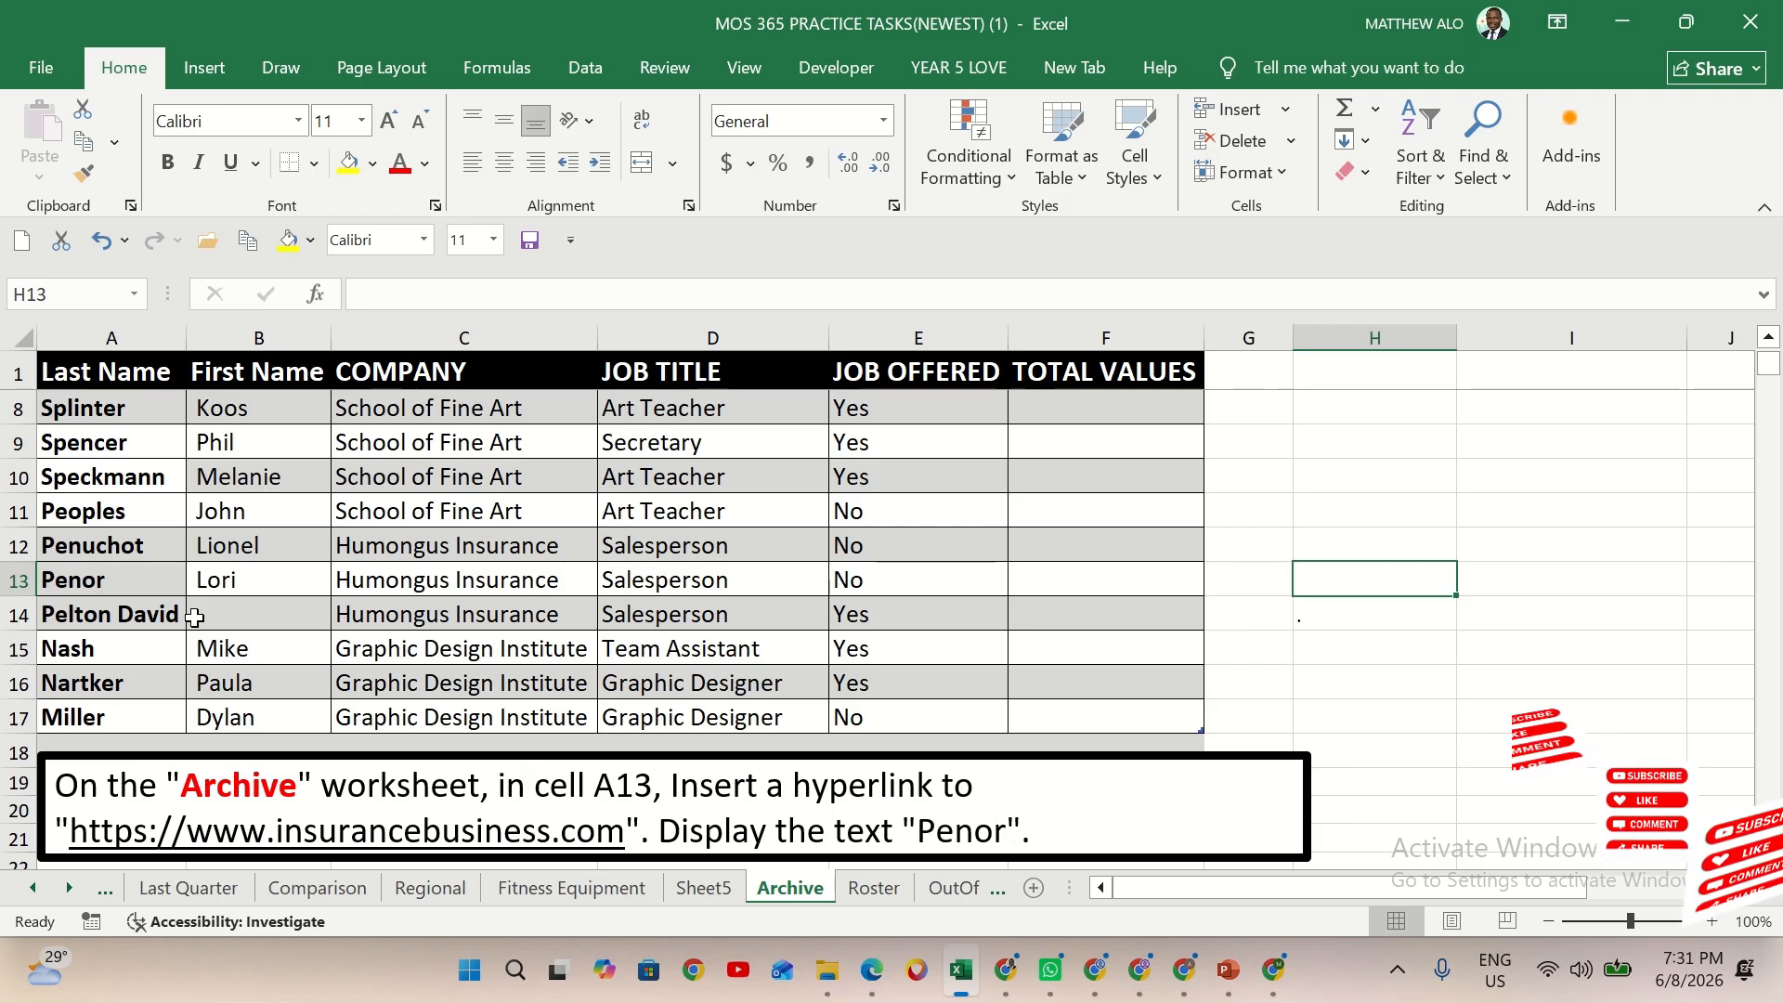
Select cell A13 in the Last Name column of the Archive worksheet
{"action": "left_click", "coordinate": [94, 578]}
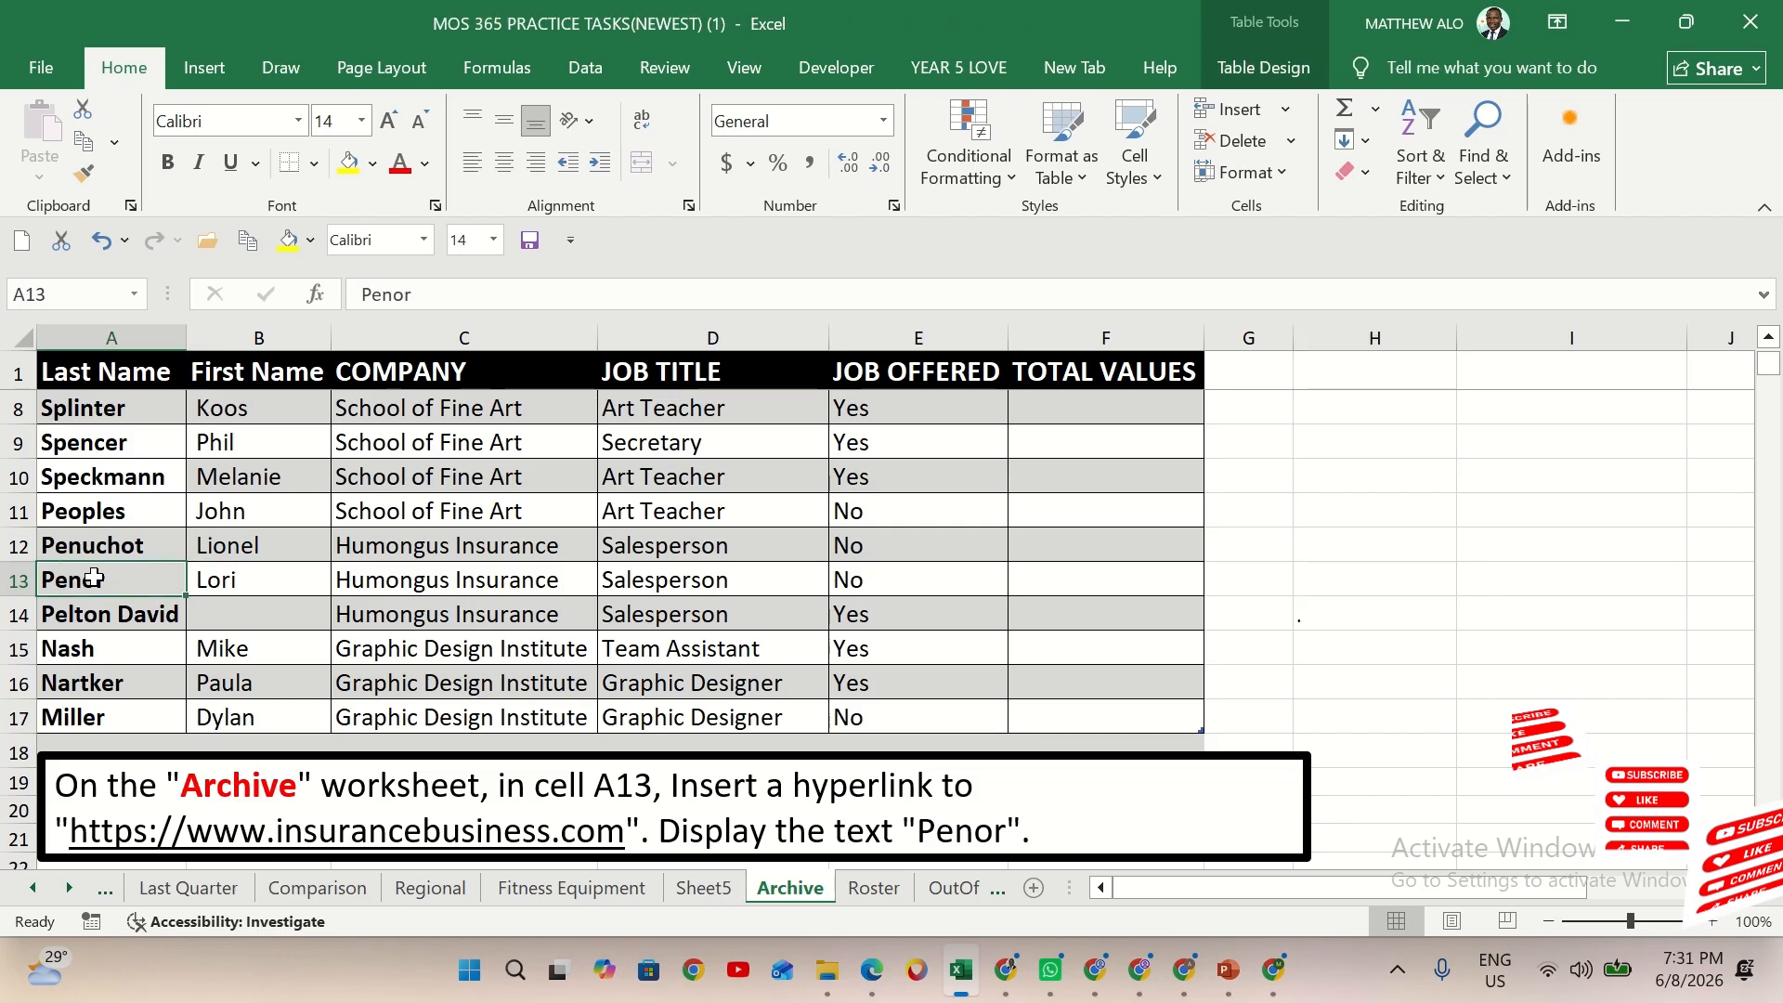
{"action": "left_click", "coordinate": [206, 67]}
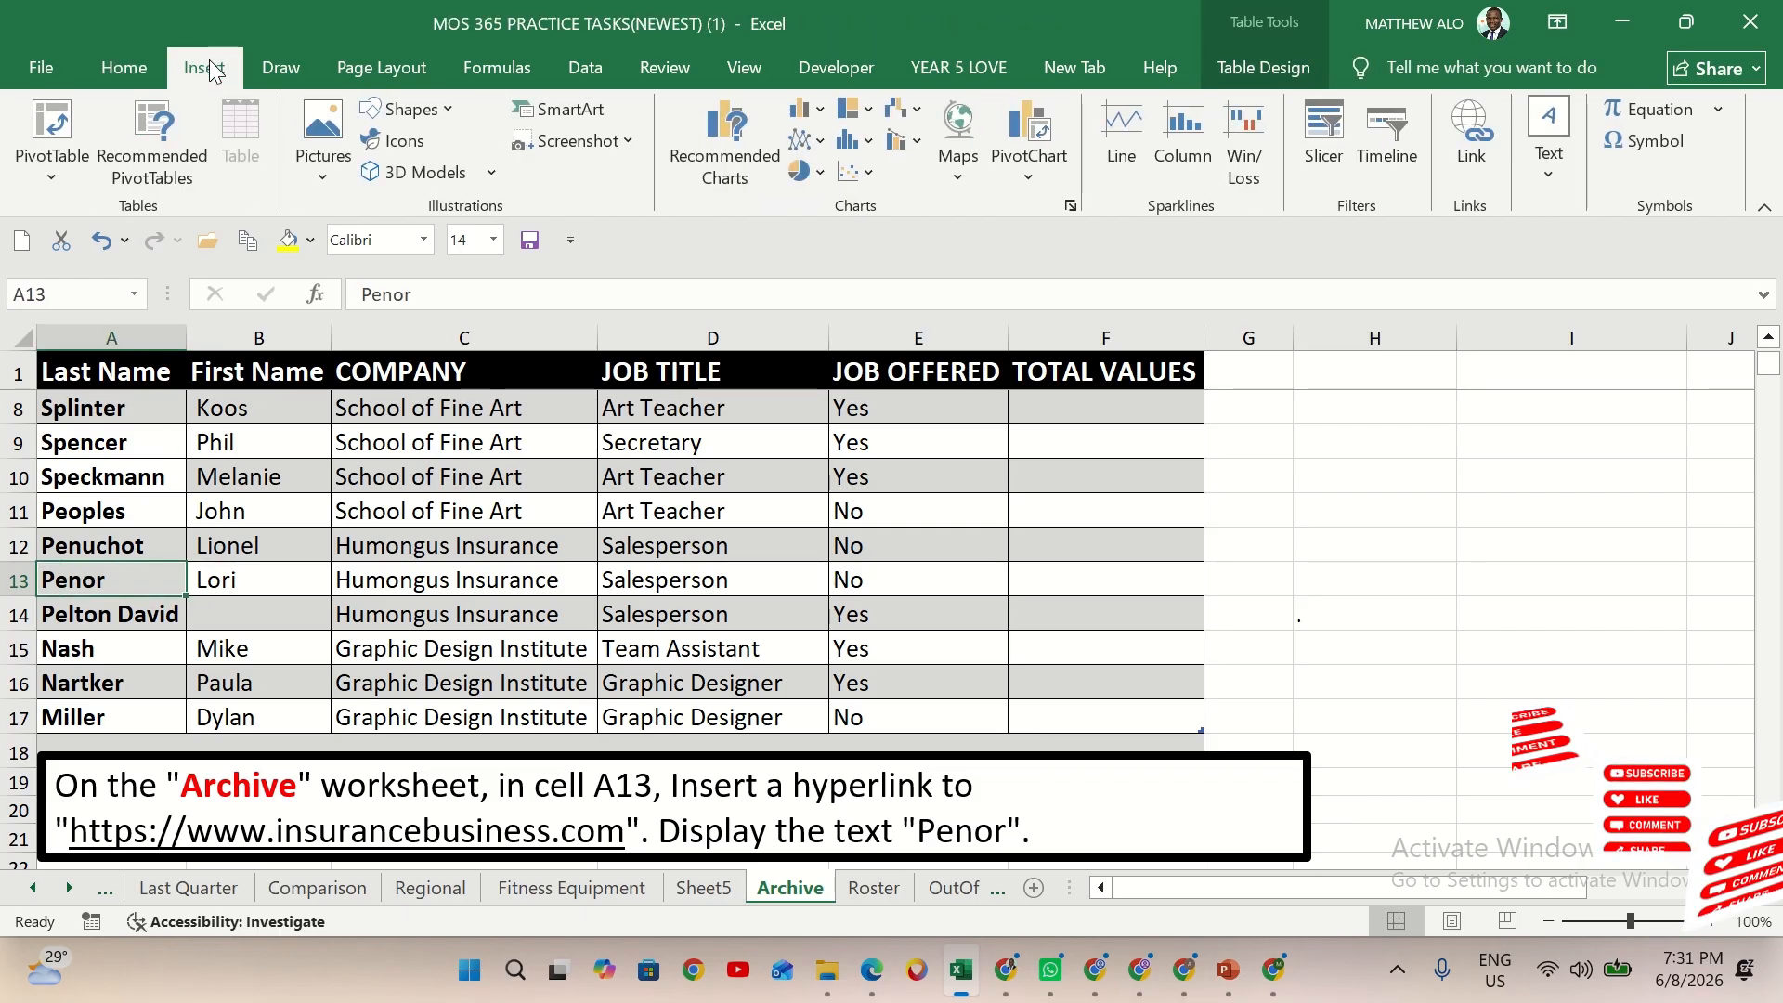
{"action": "left_click", "coordinate": [1480, 144]}
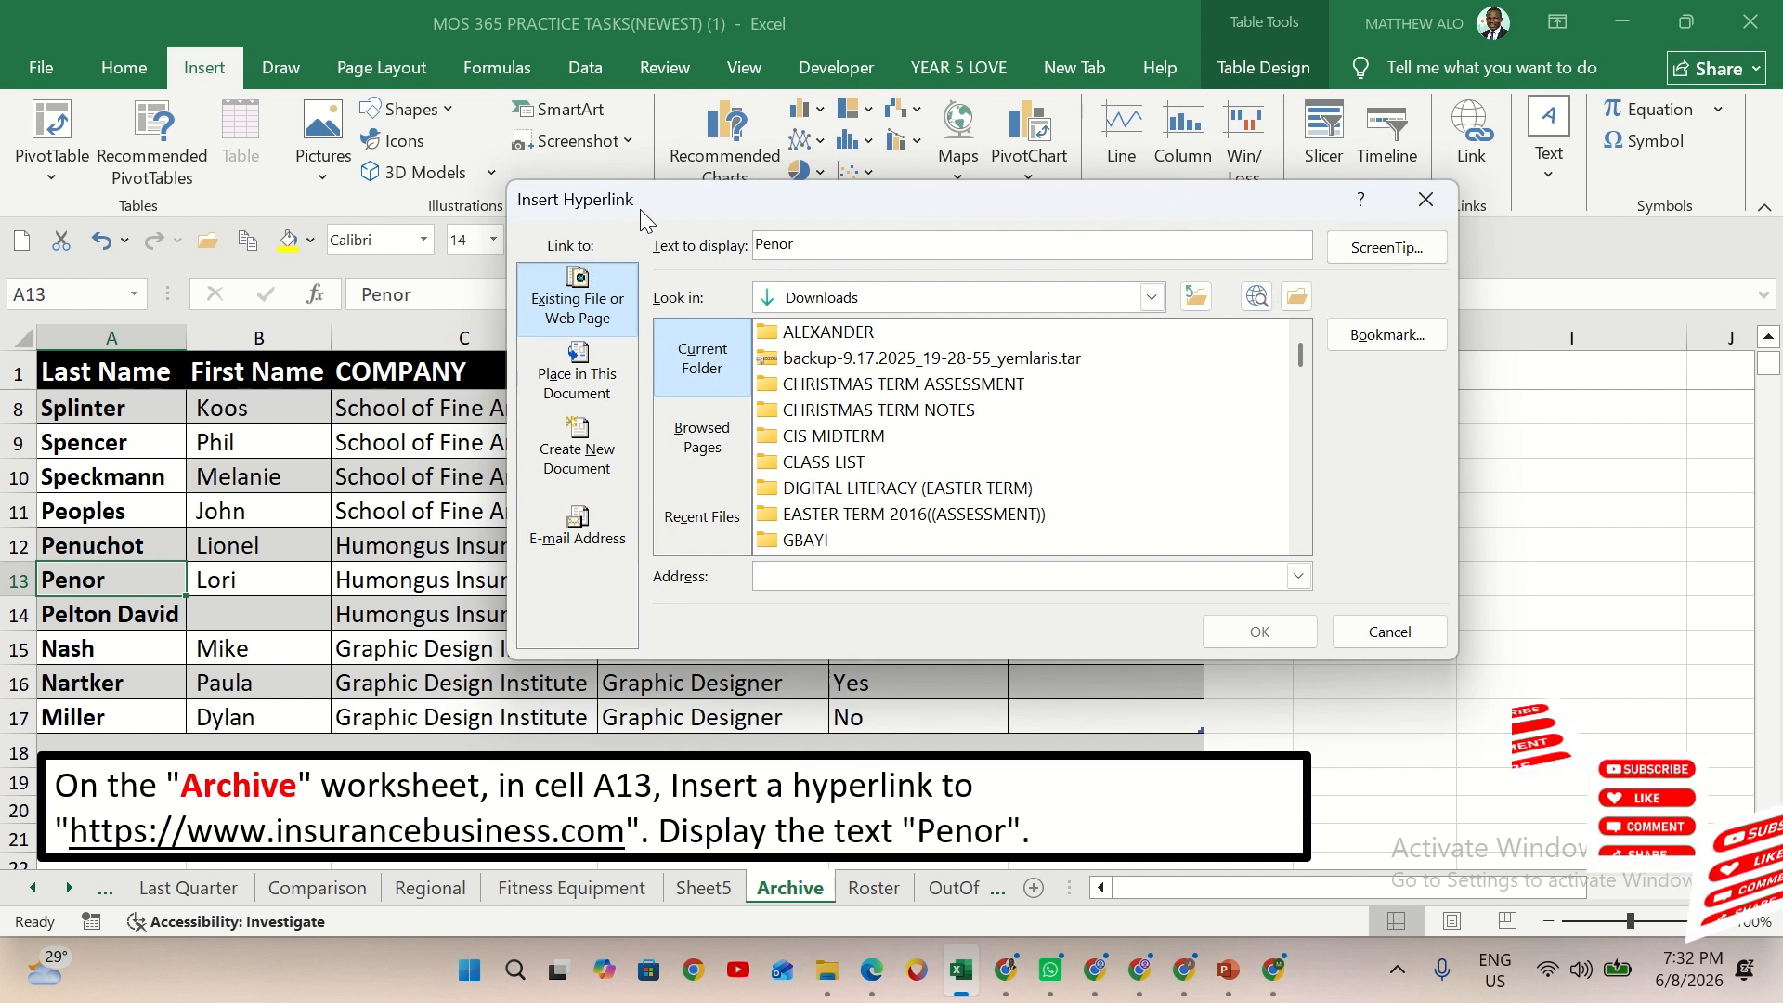
{"action": "left_click", "coordinate": [1425, 198]}
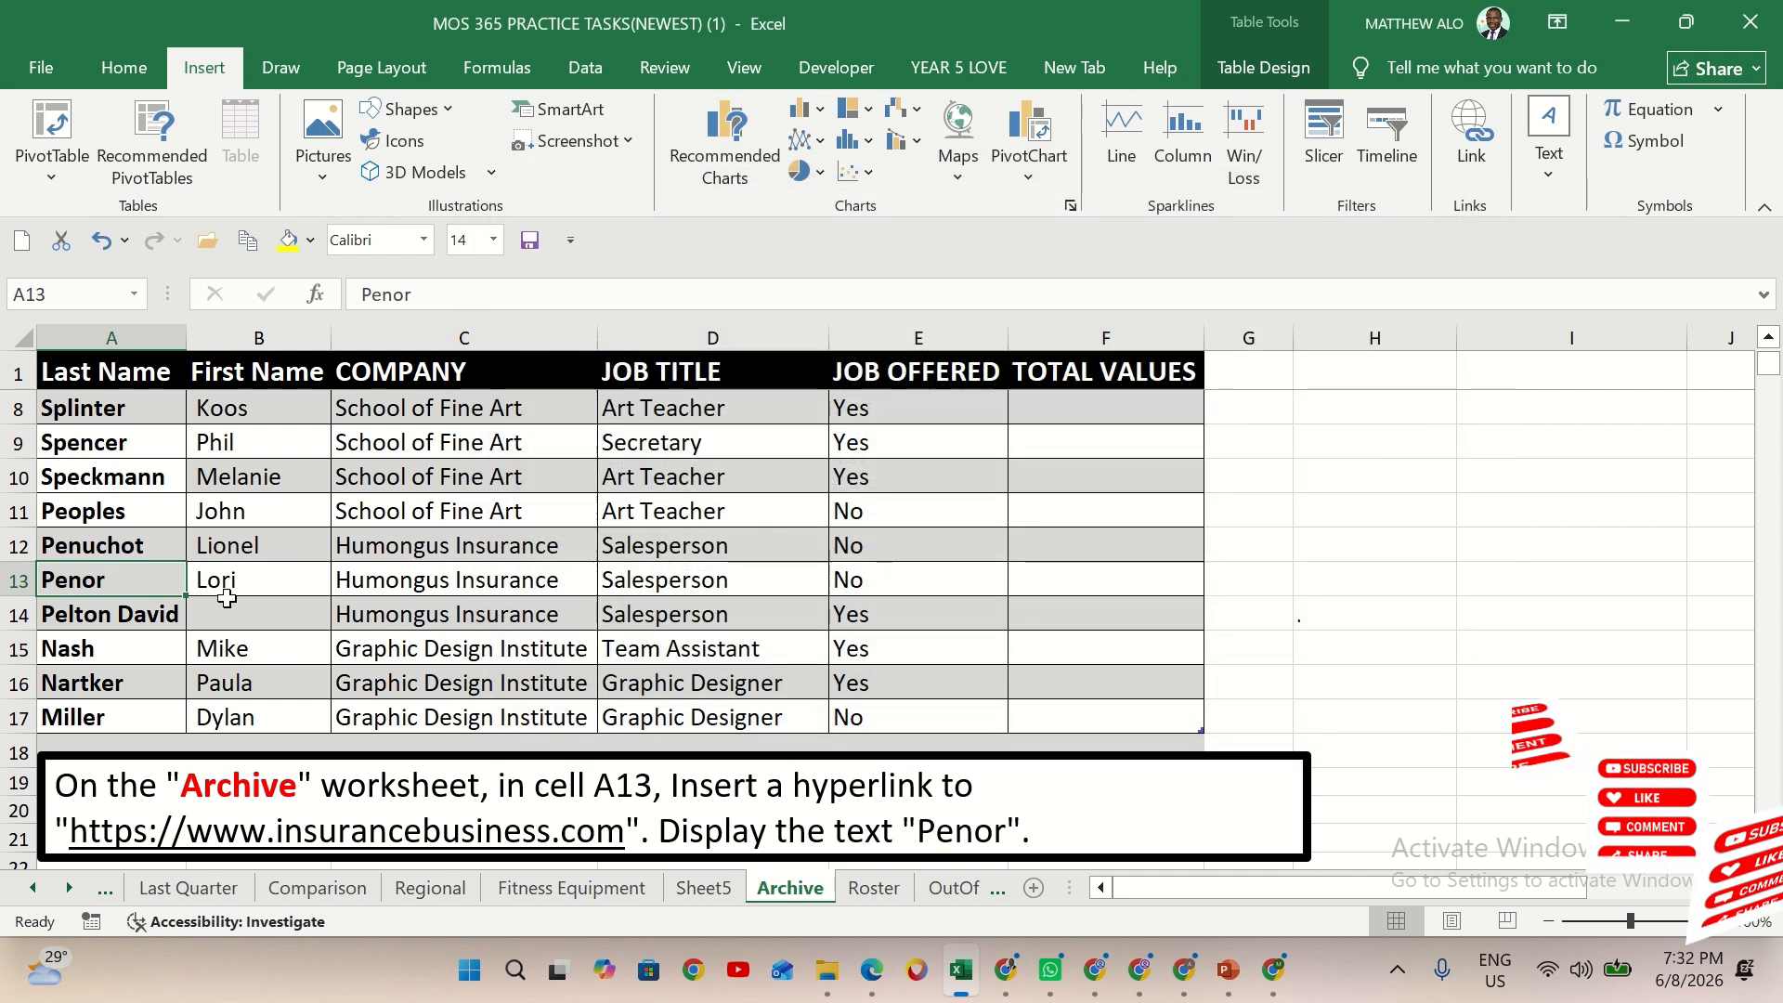
{"action": "right_click", "coordinate": [97, 585]}
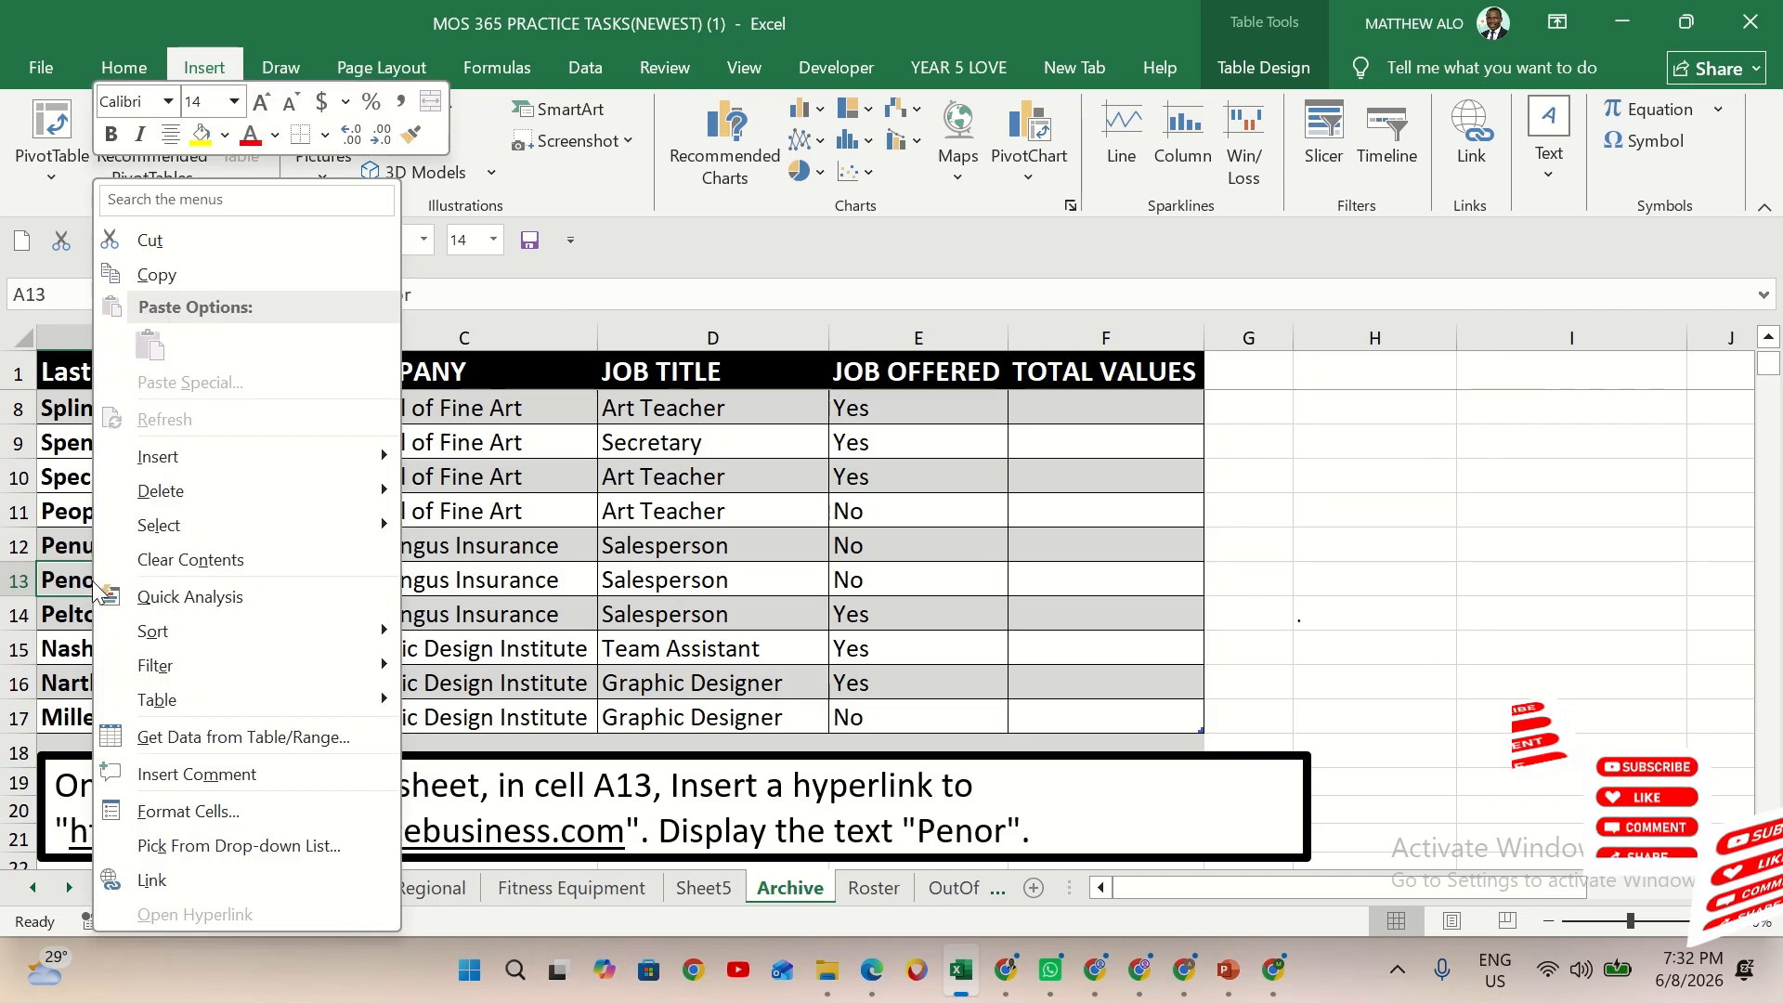
{"action": "left_click", "coordinate": [155, 893]}
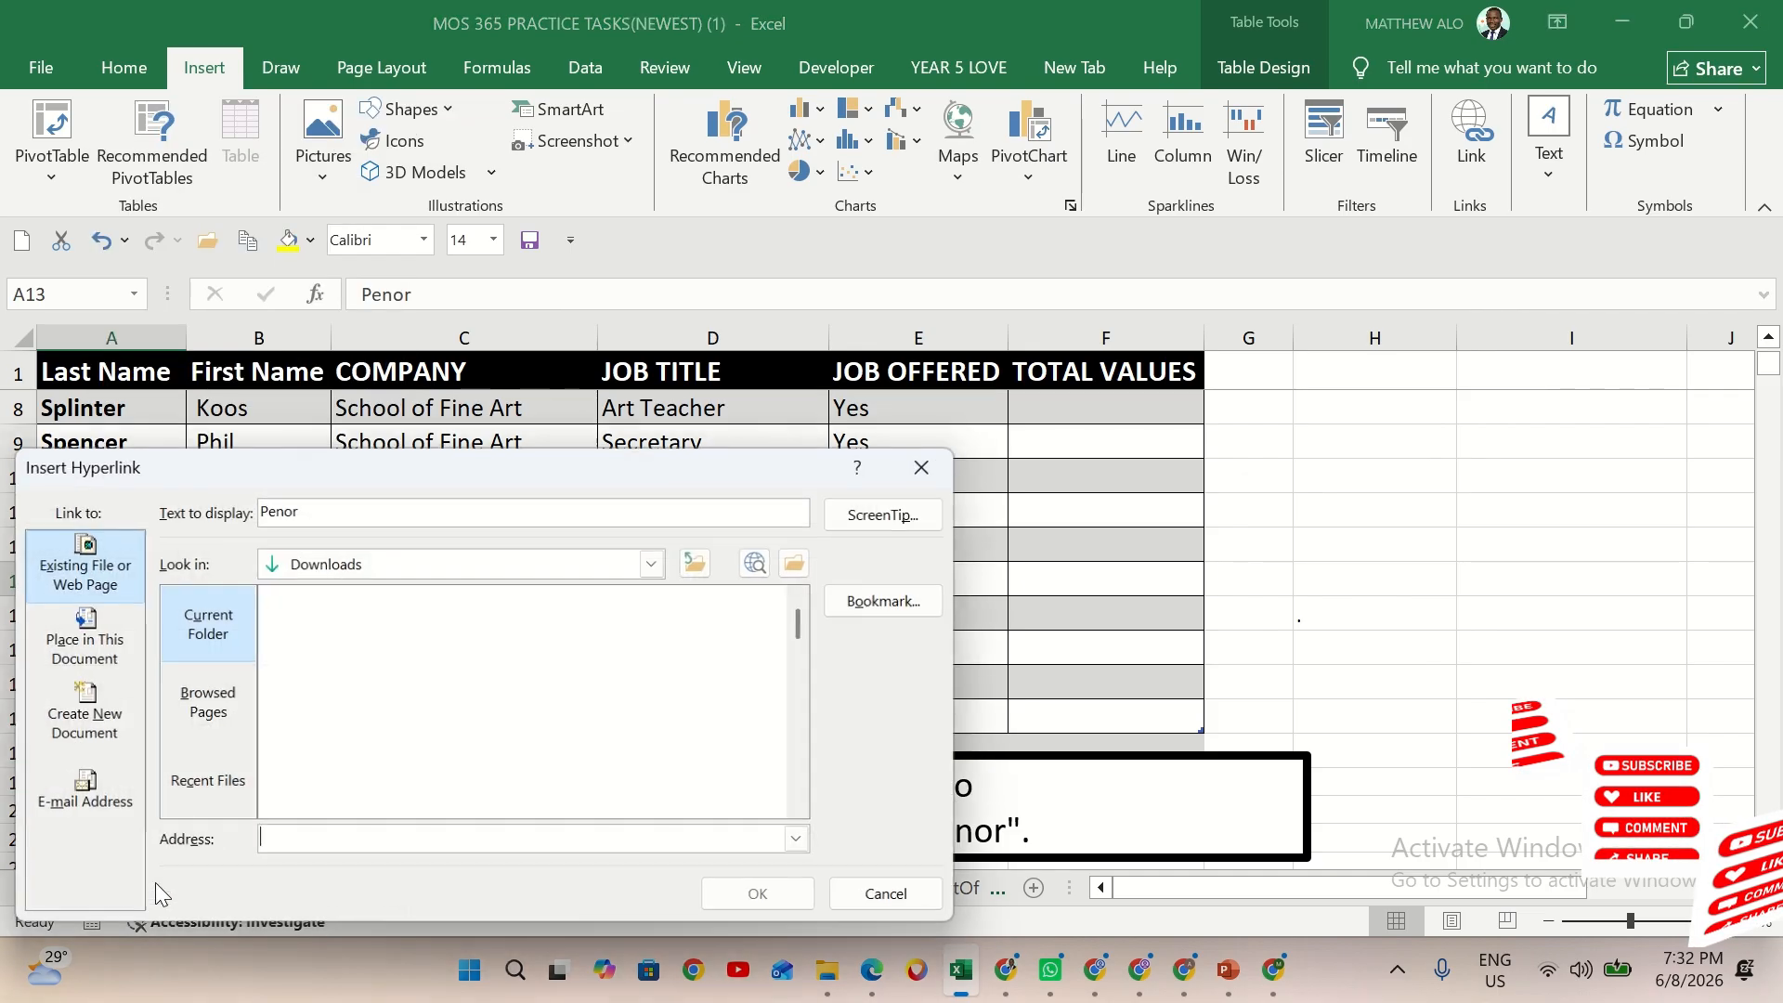
{"action": "left_click", "coordinate": [929, 463]}
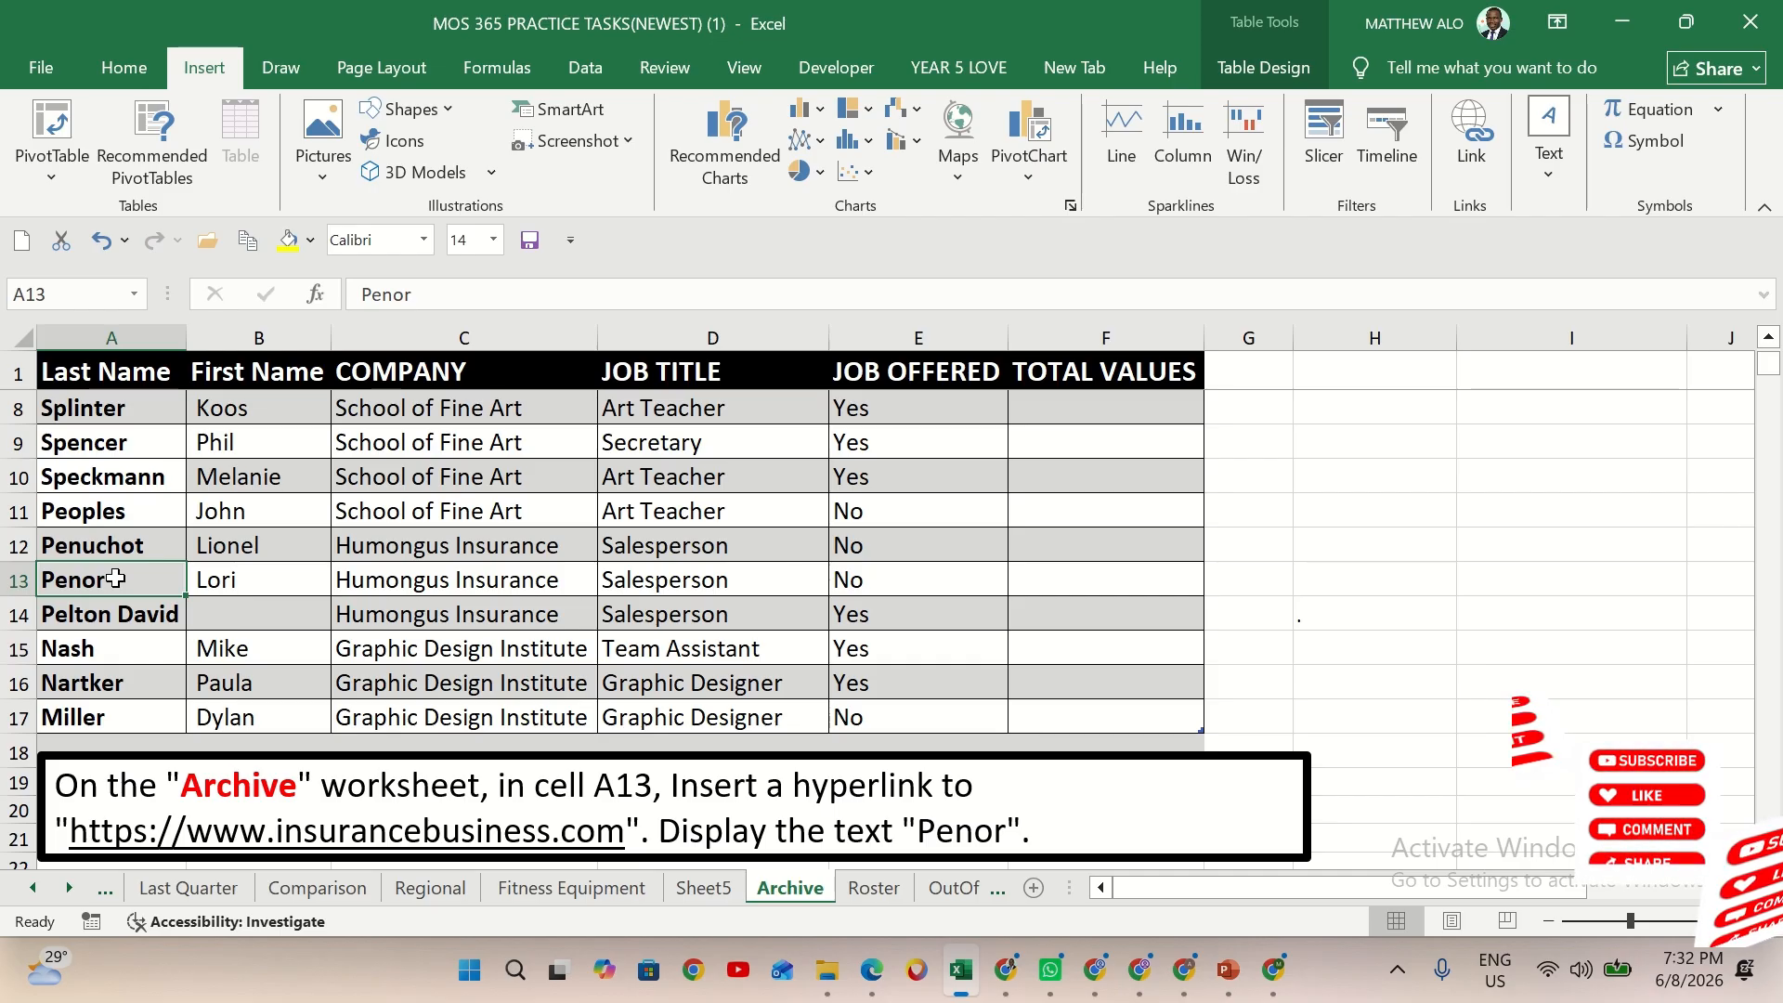
{"action": "key", "text": "ctrl+k"}
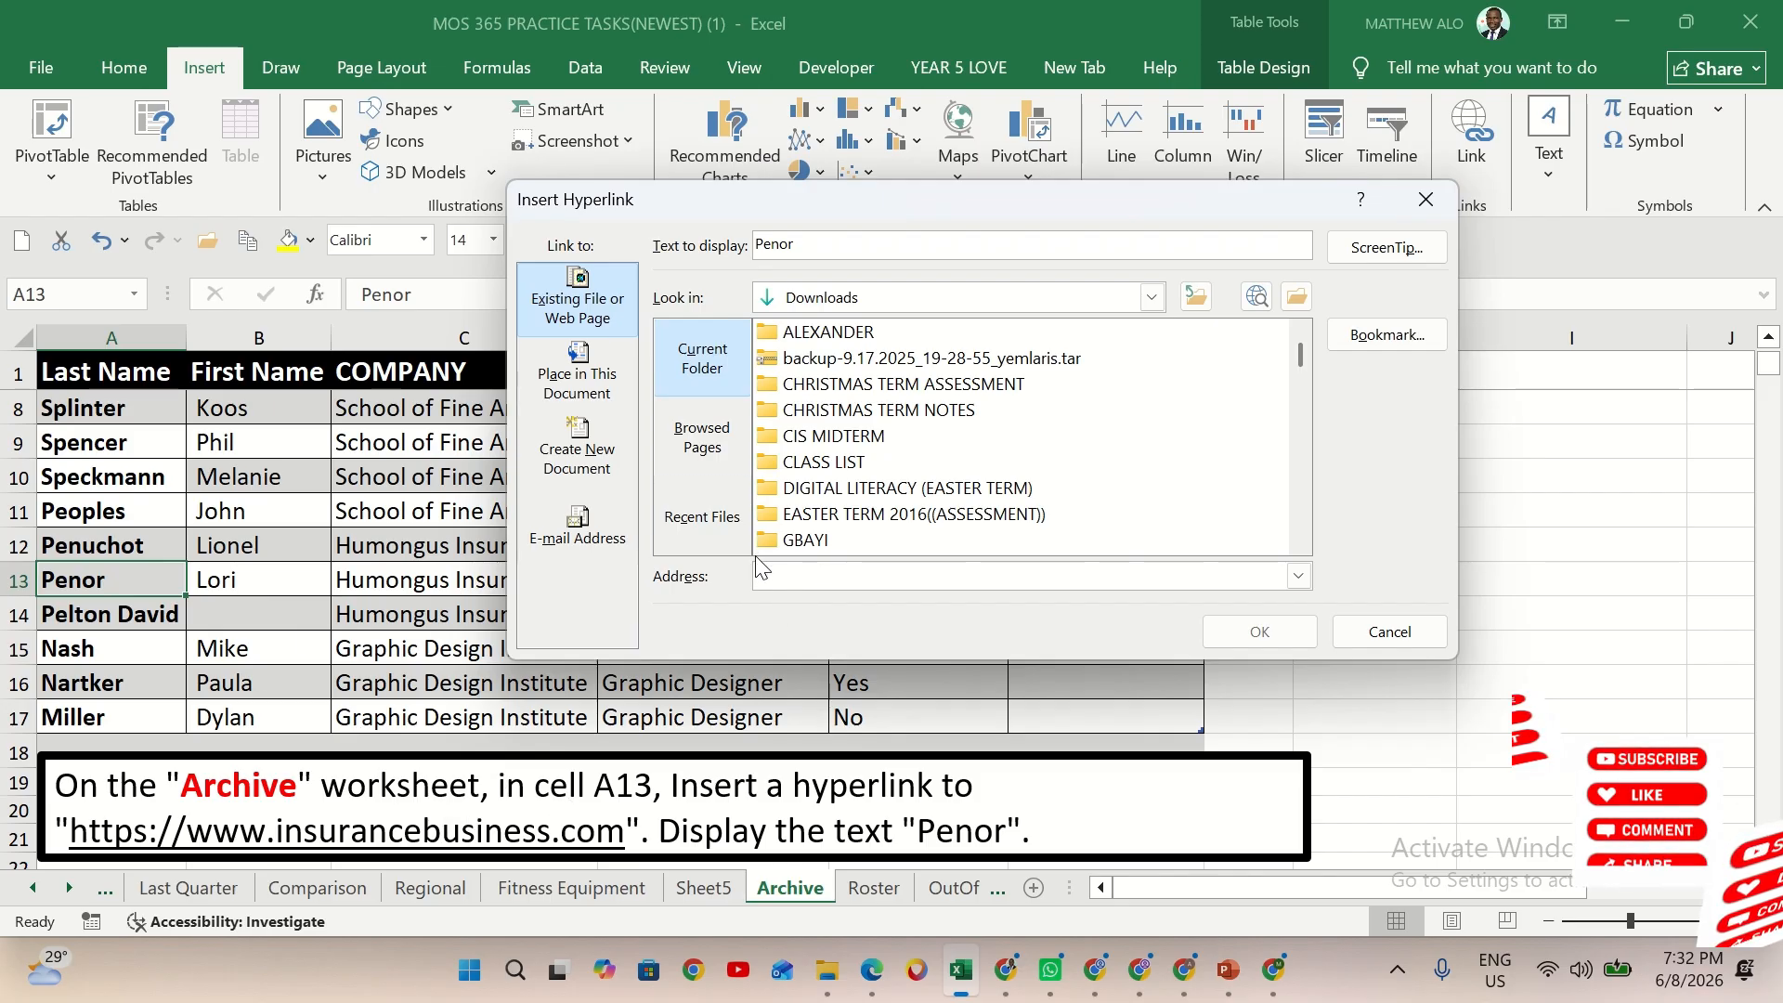
{"action": "left_click", "coordinate": [564, 307]}
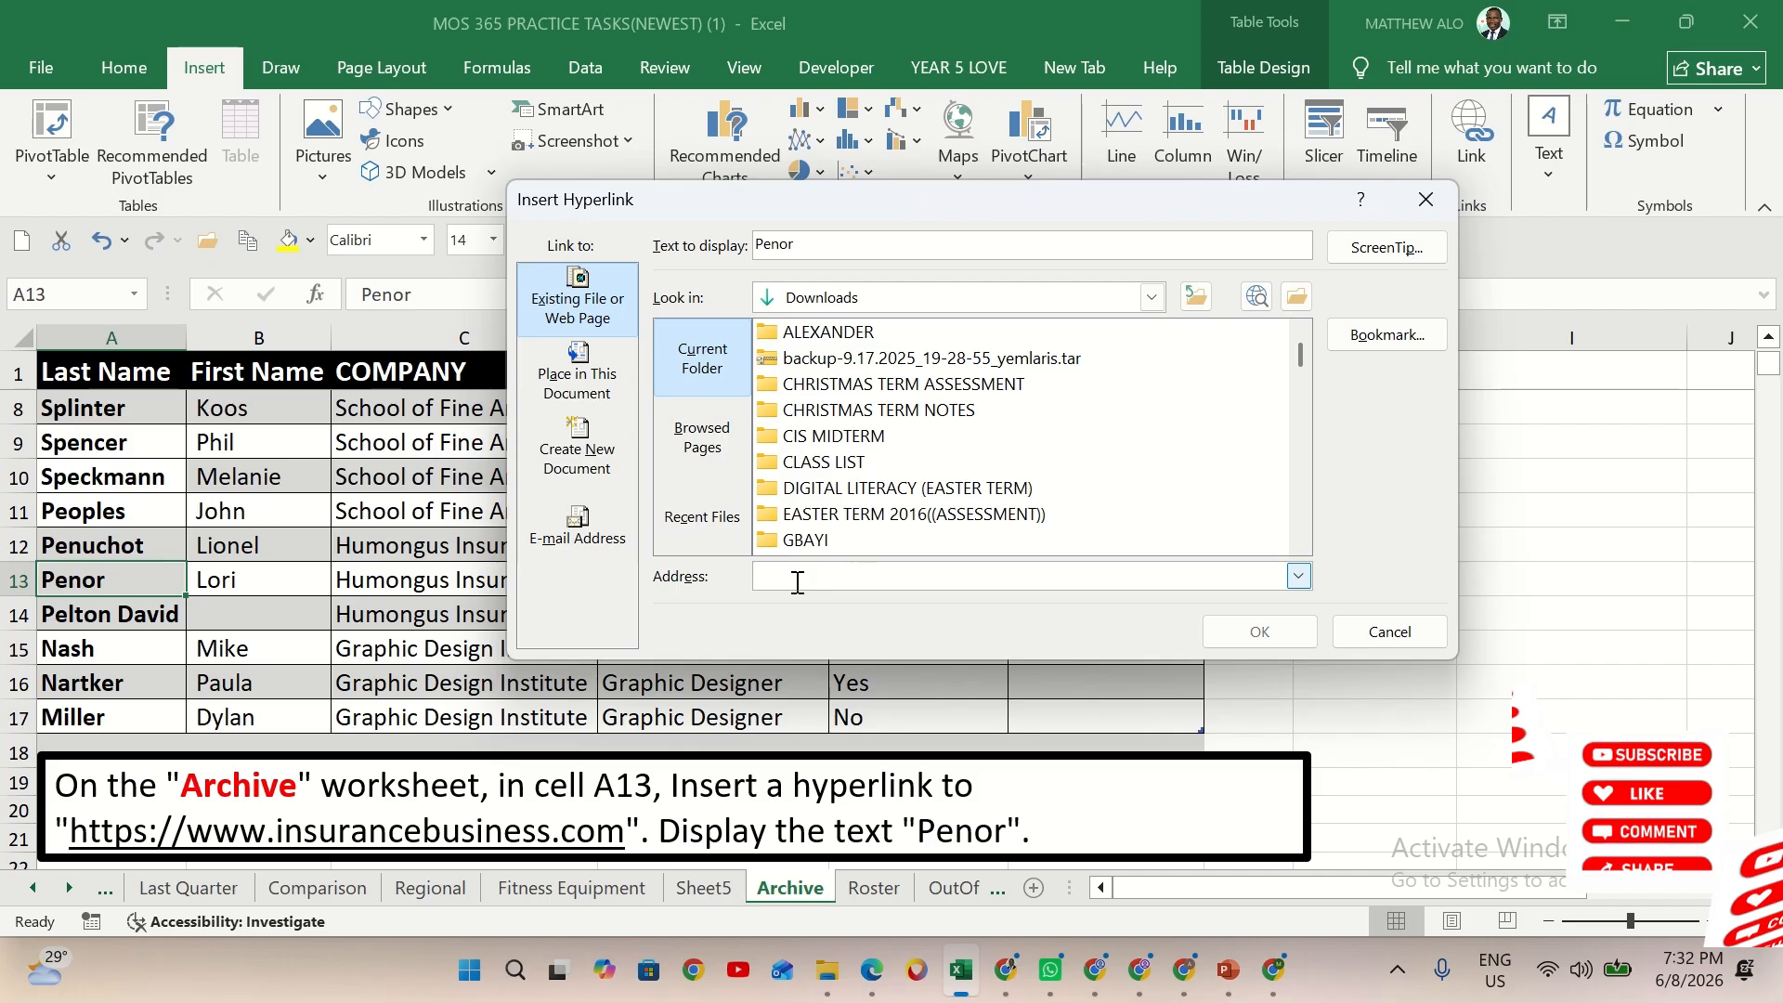
{"action": "type", "text": "www"}
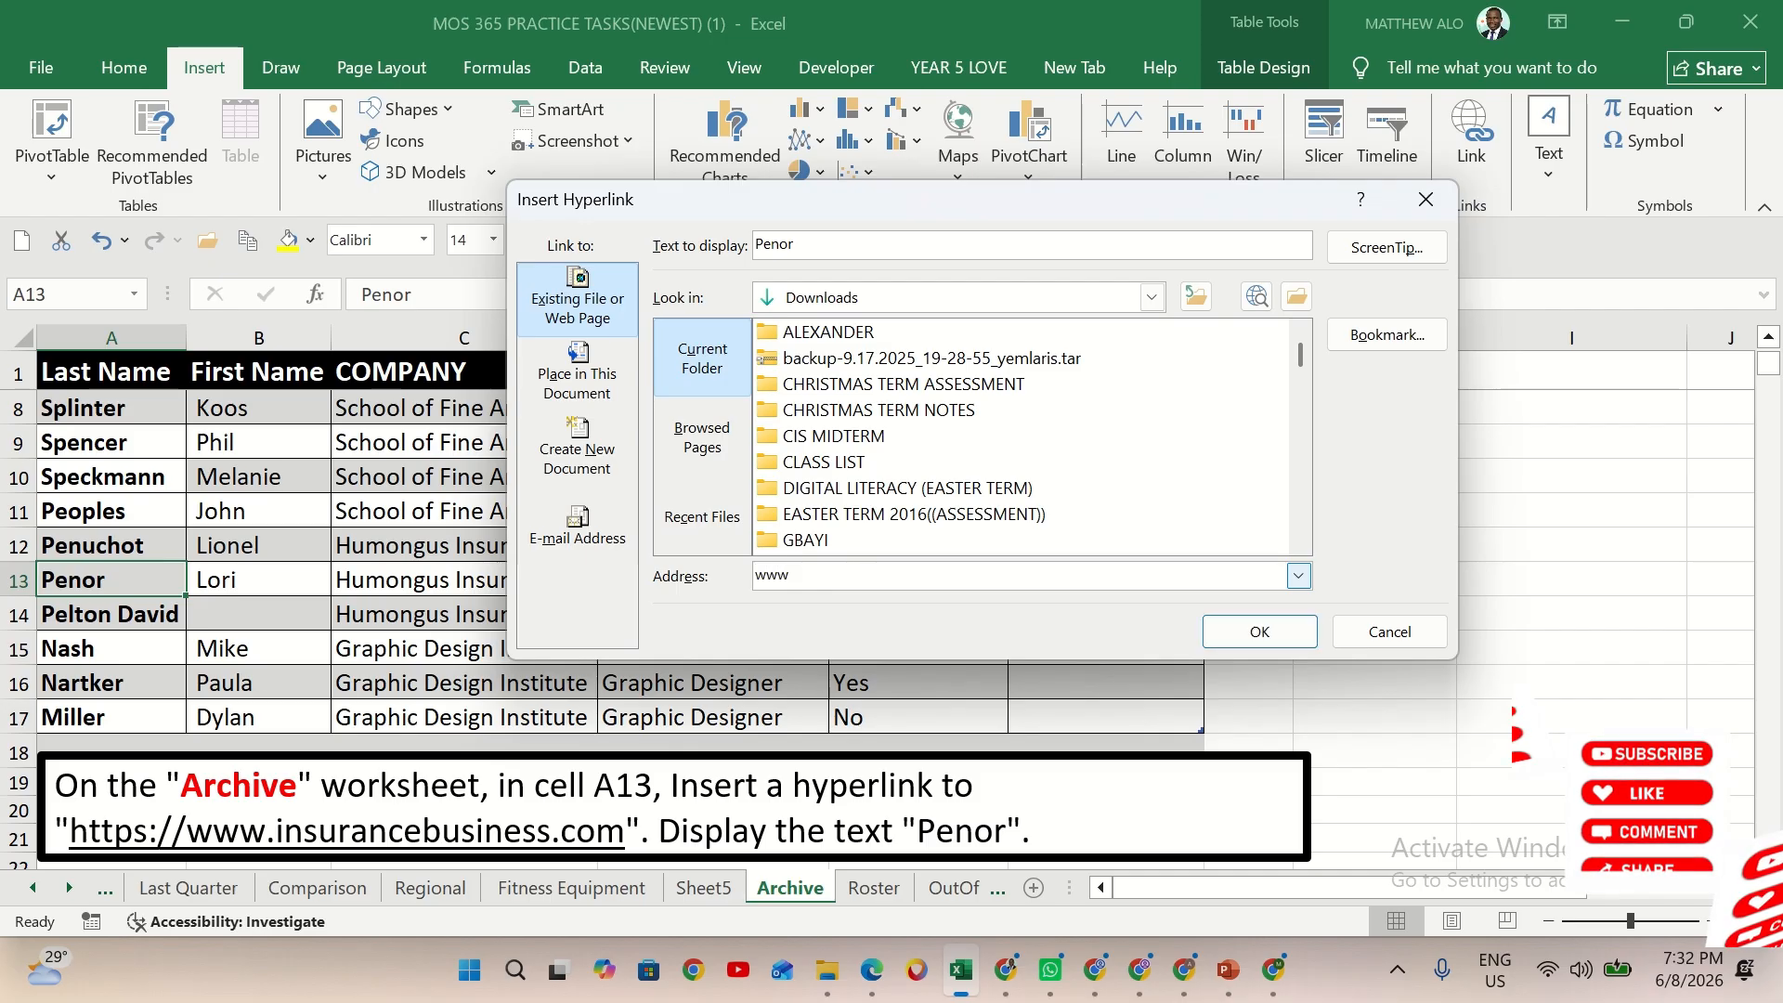
{"action": "type", "text": "."}
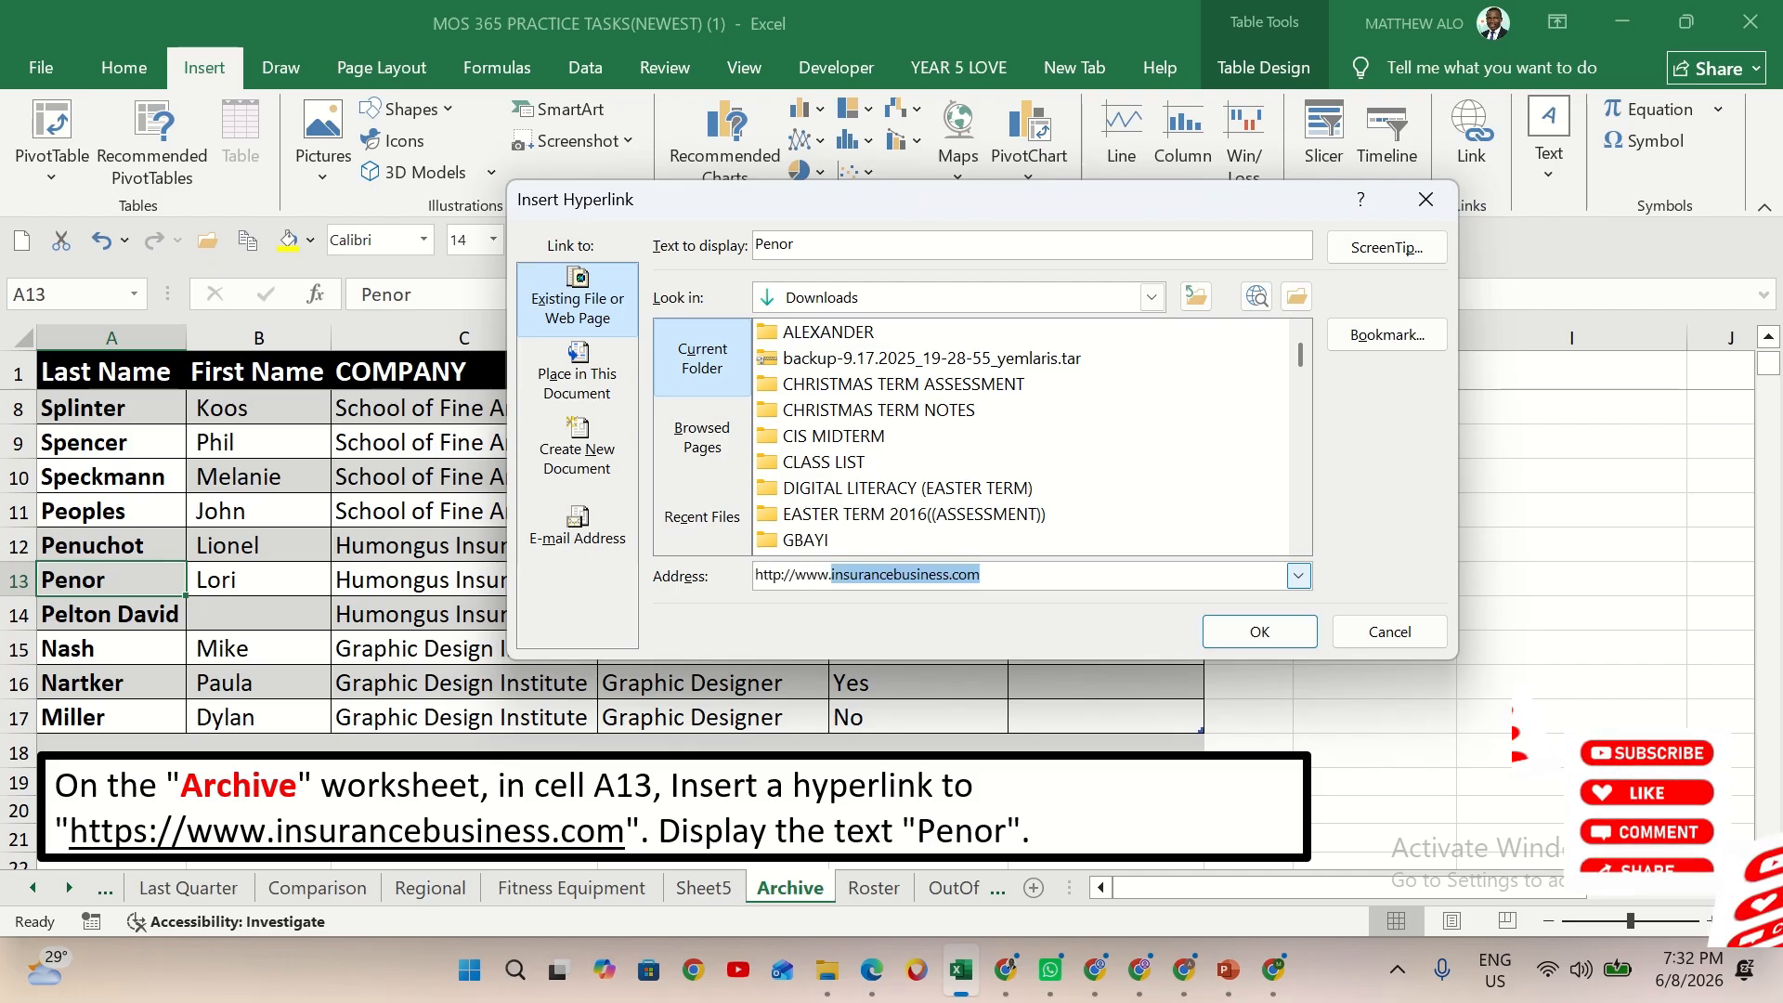
{"action": "type", "text": "in"}
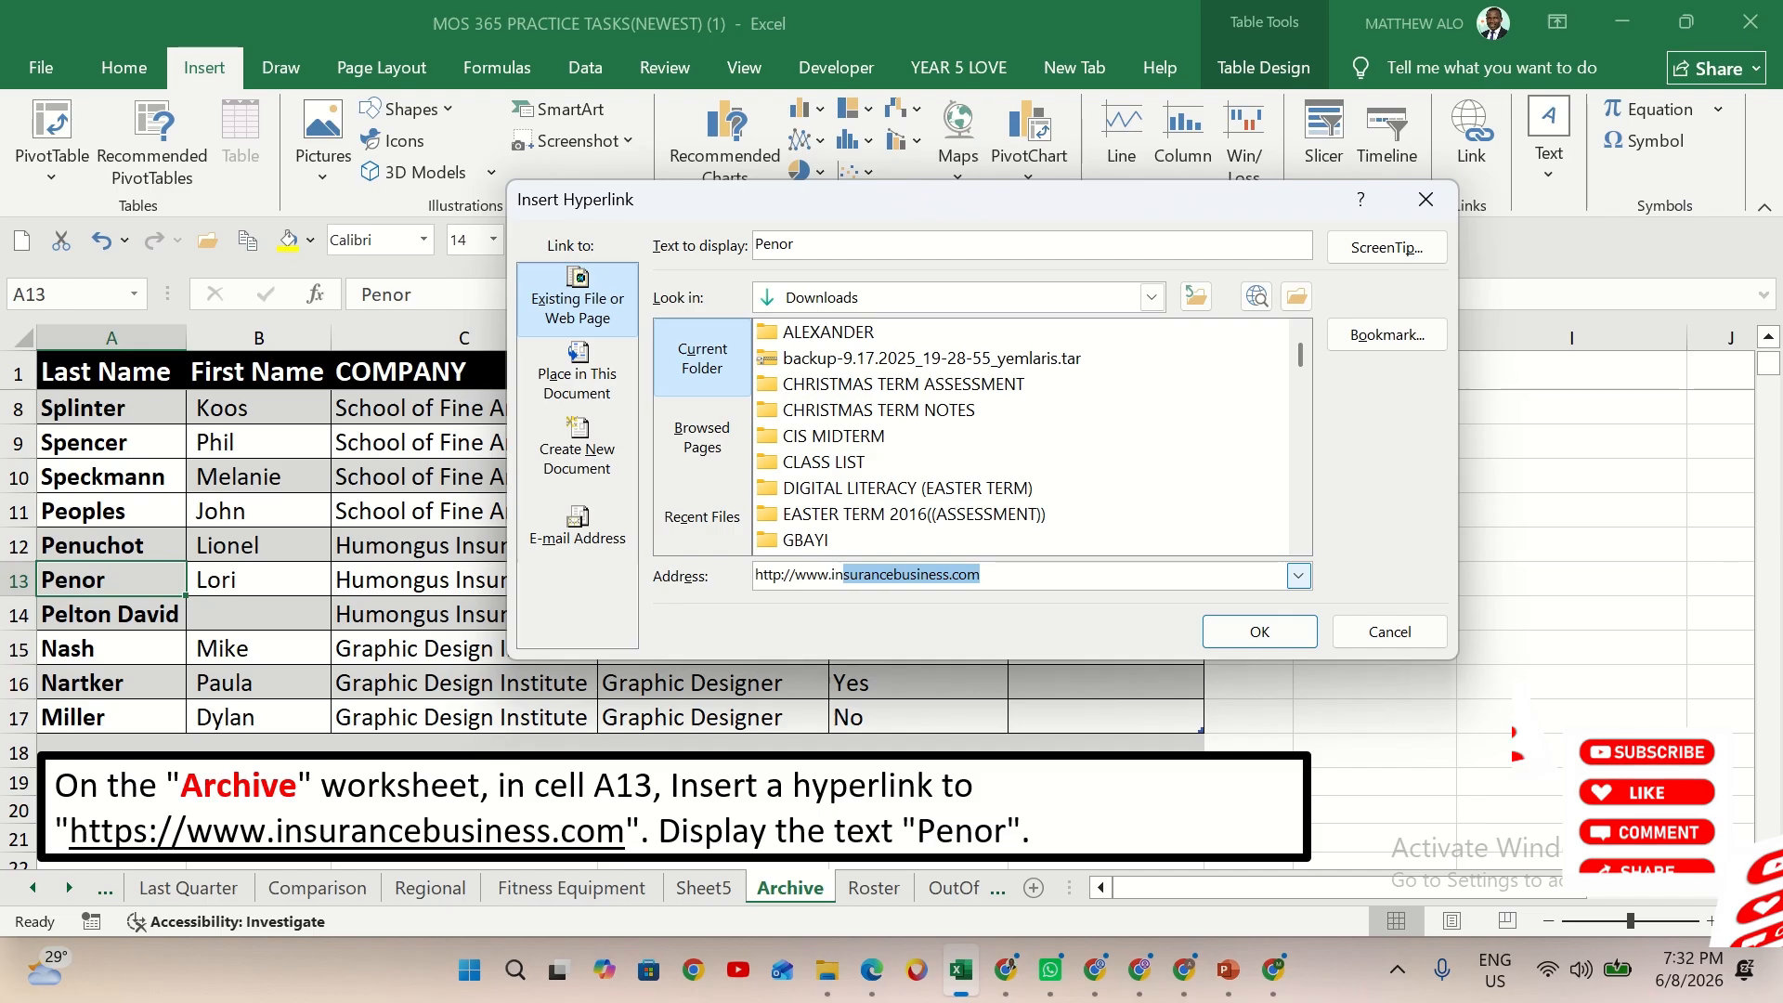
{"action": "type", "text": "surance"}
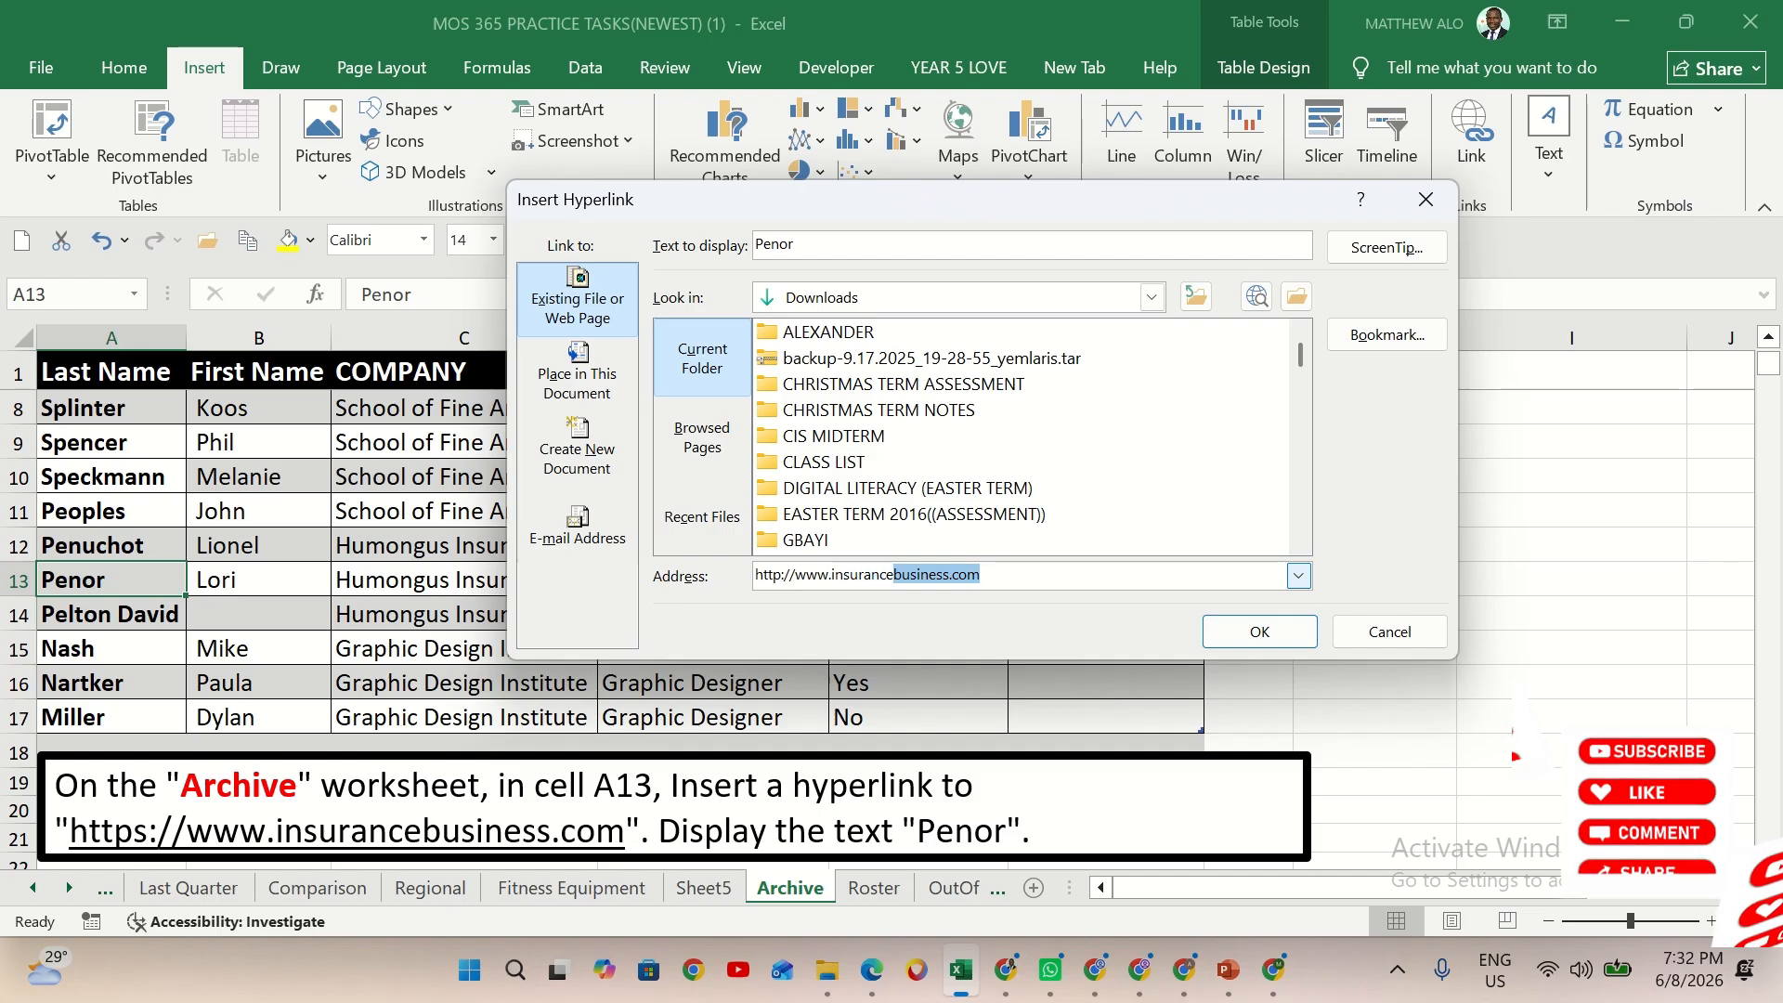
{"action": "type", "text": "bus"}
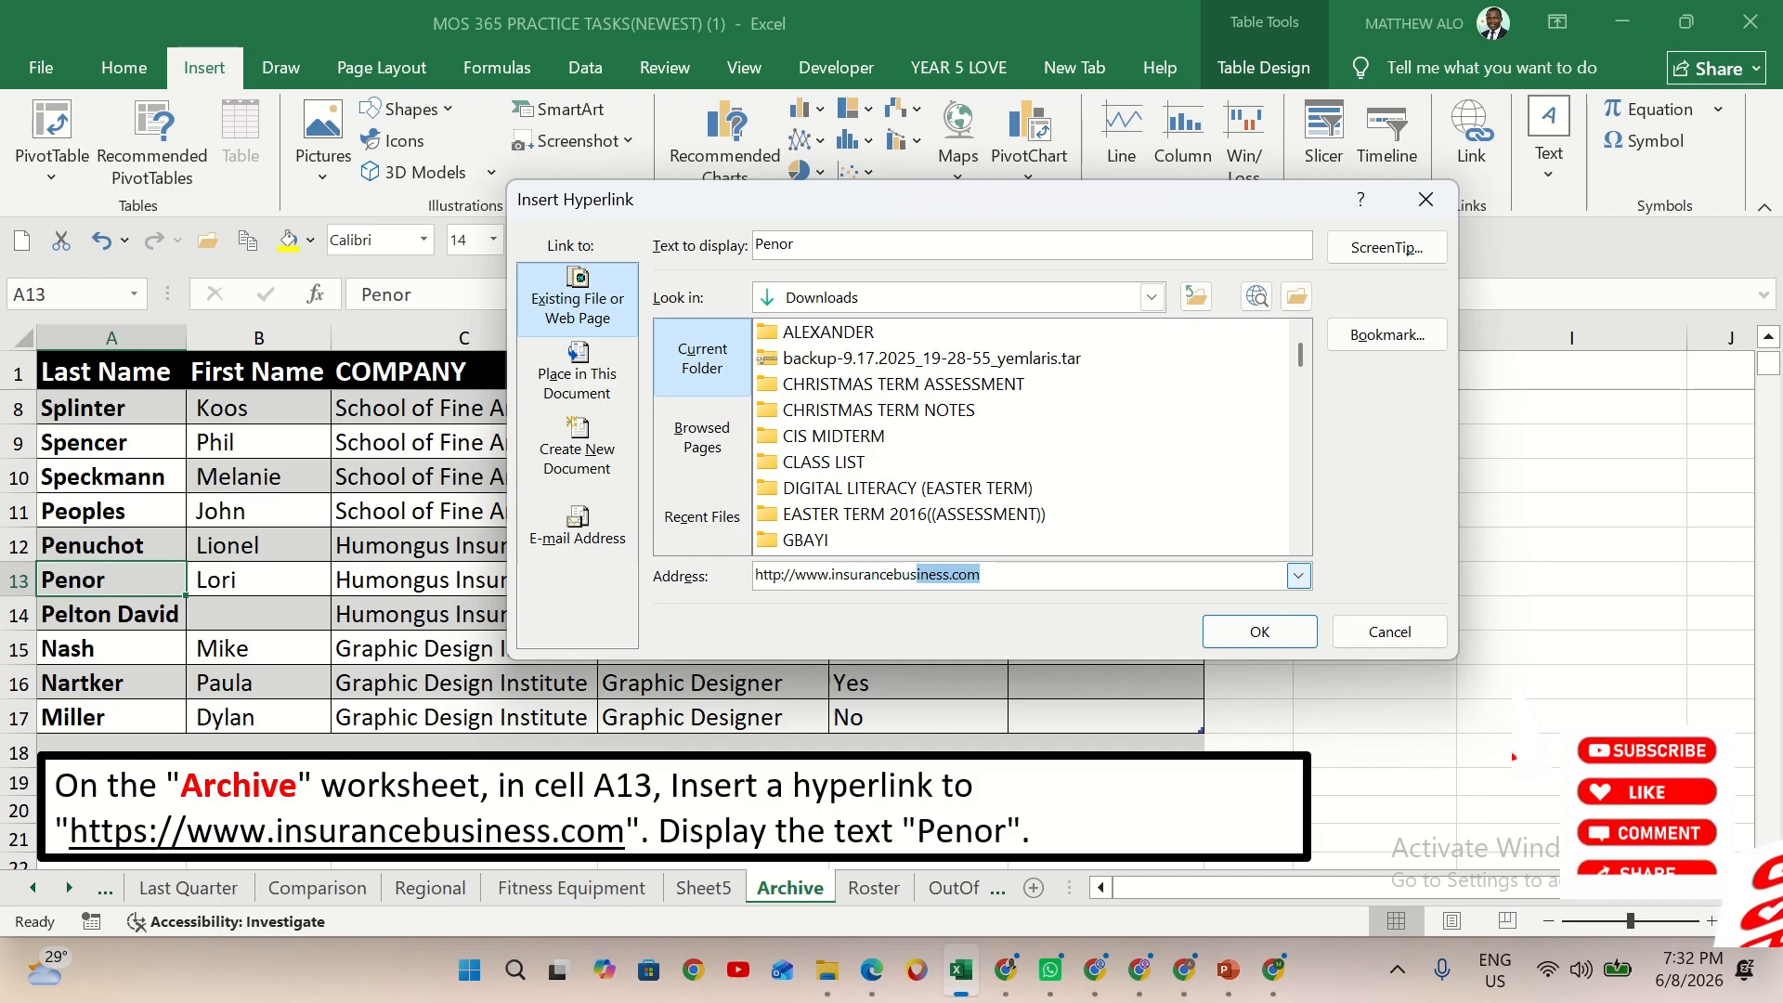
{"action": "type", "text": "iness"}
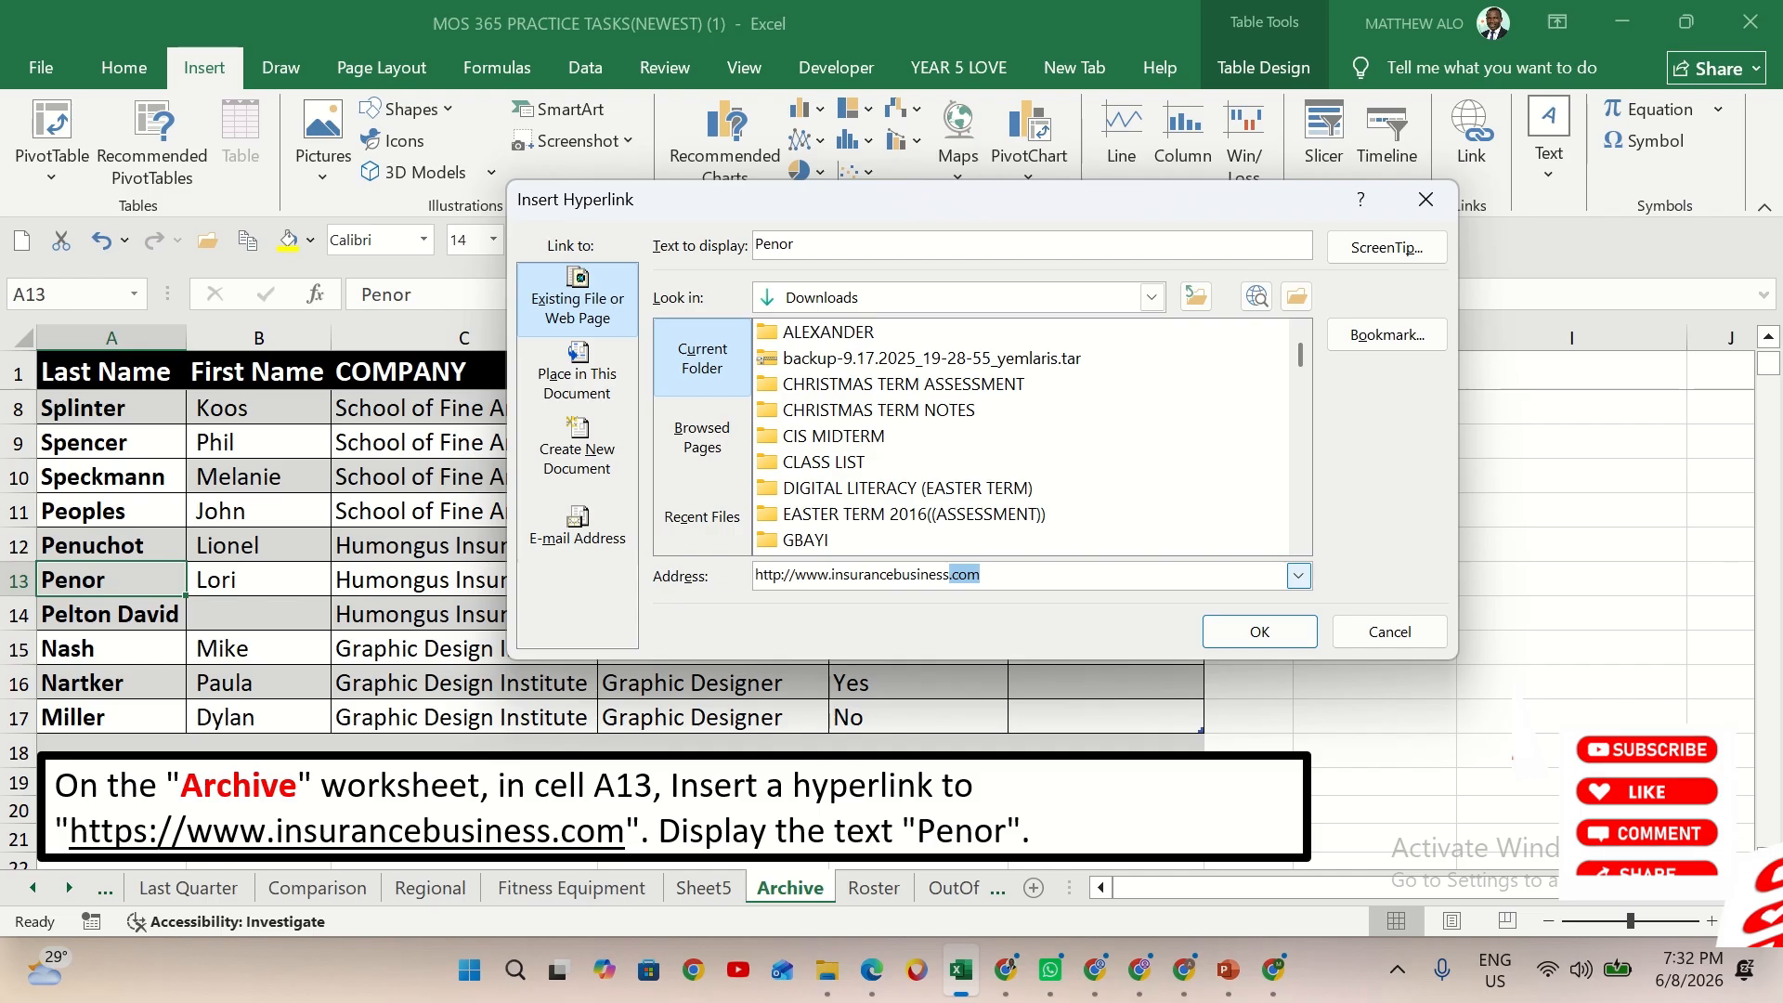
{"action": "type", "text": ".com"}
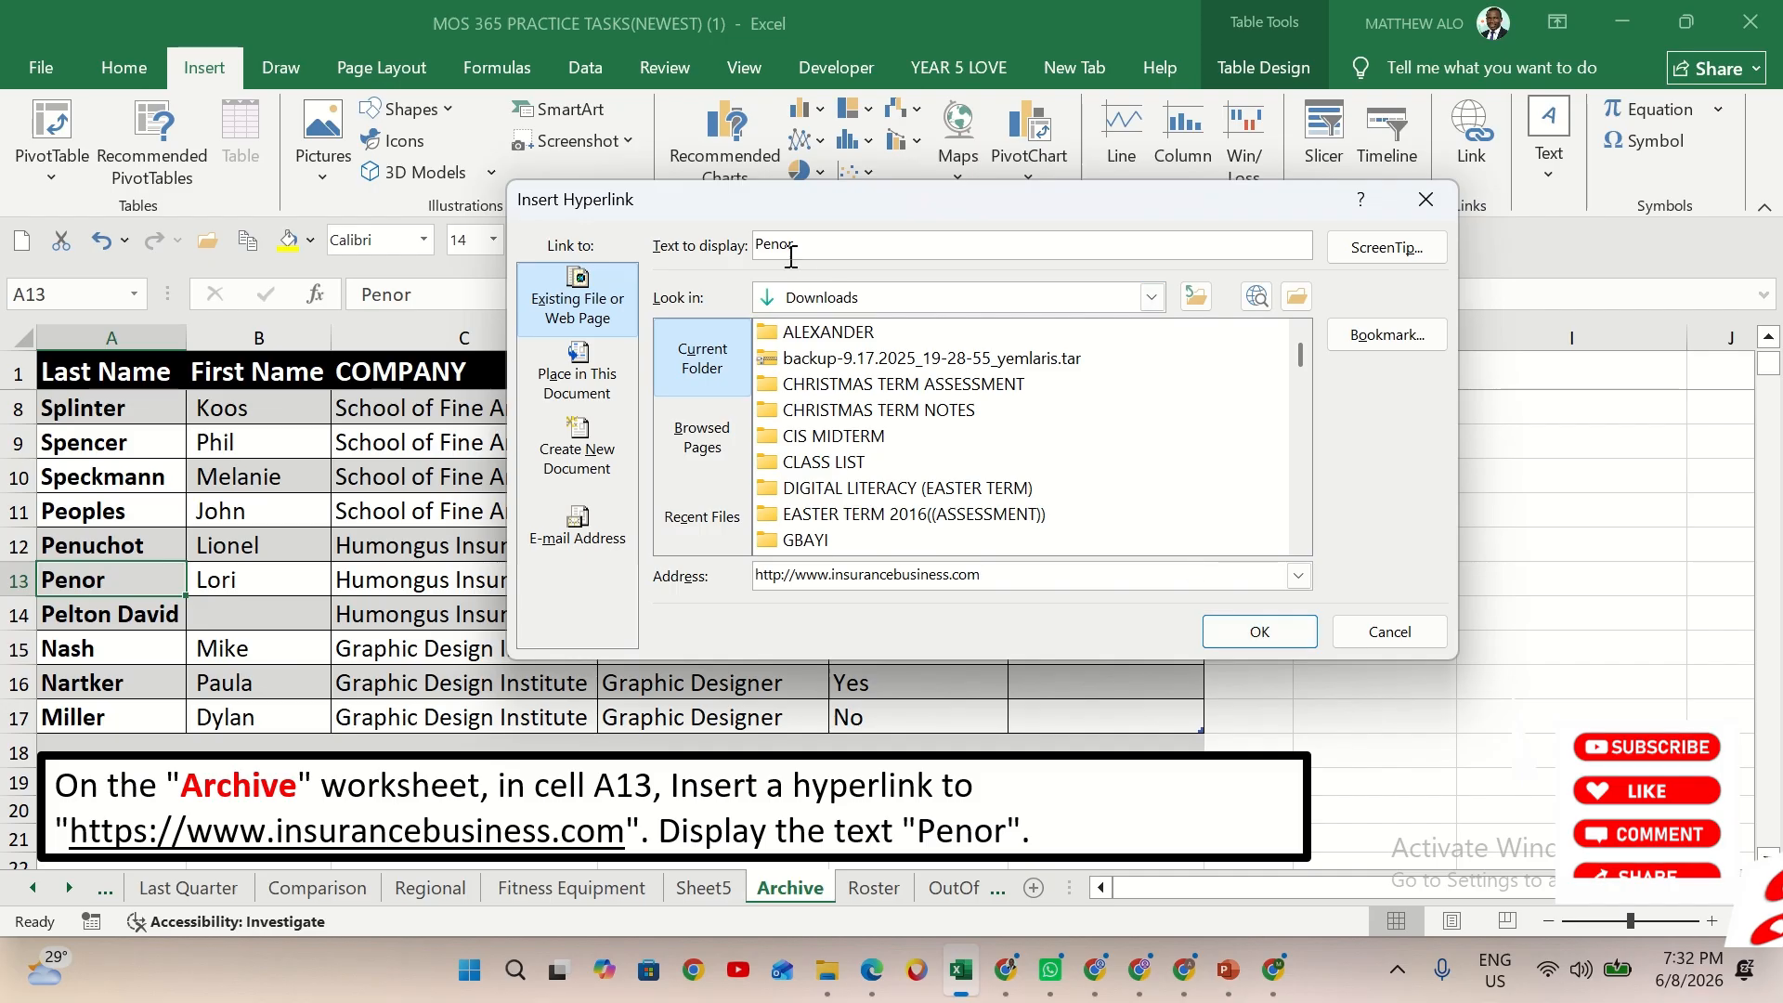
{"action": "left_click", "coordinate": [1250, 634]}
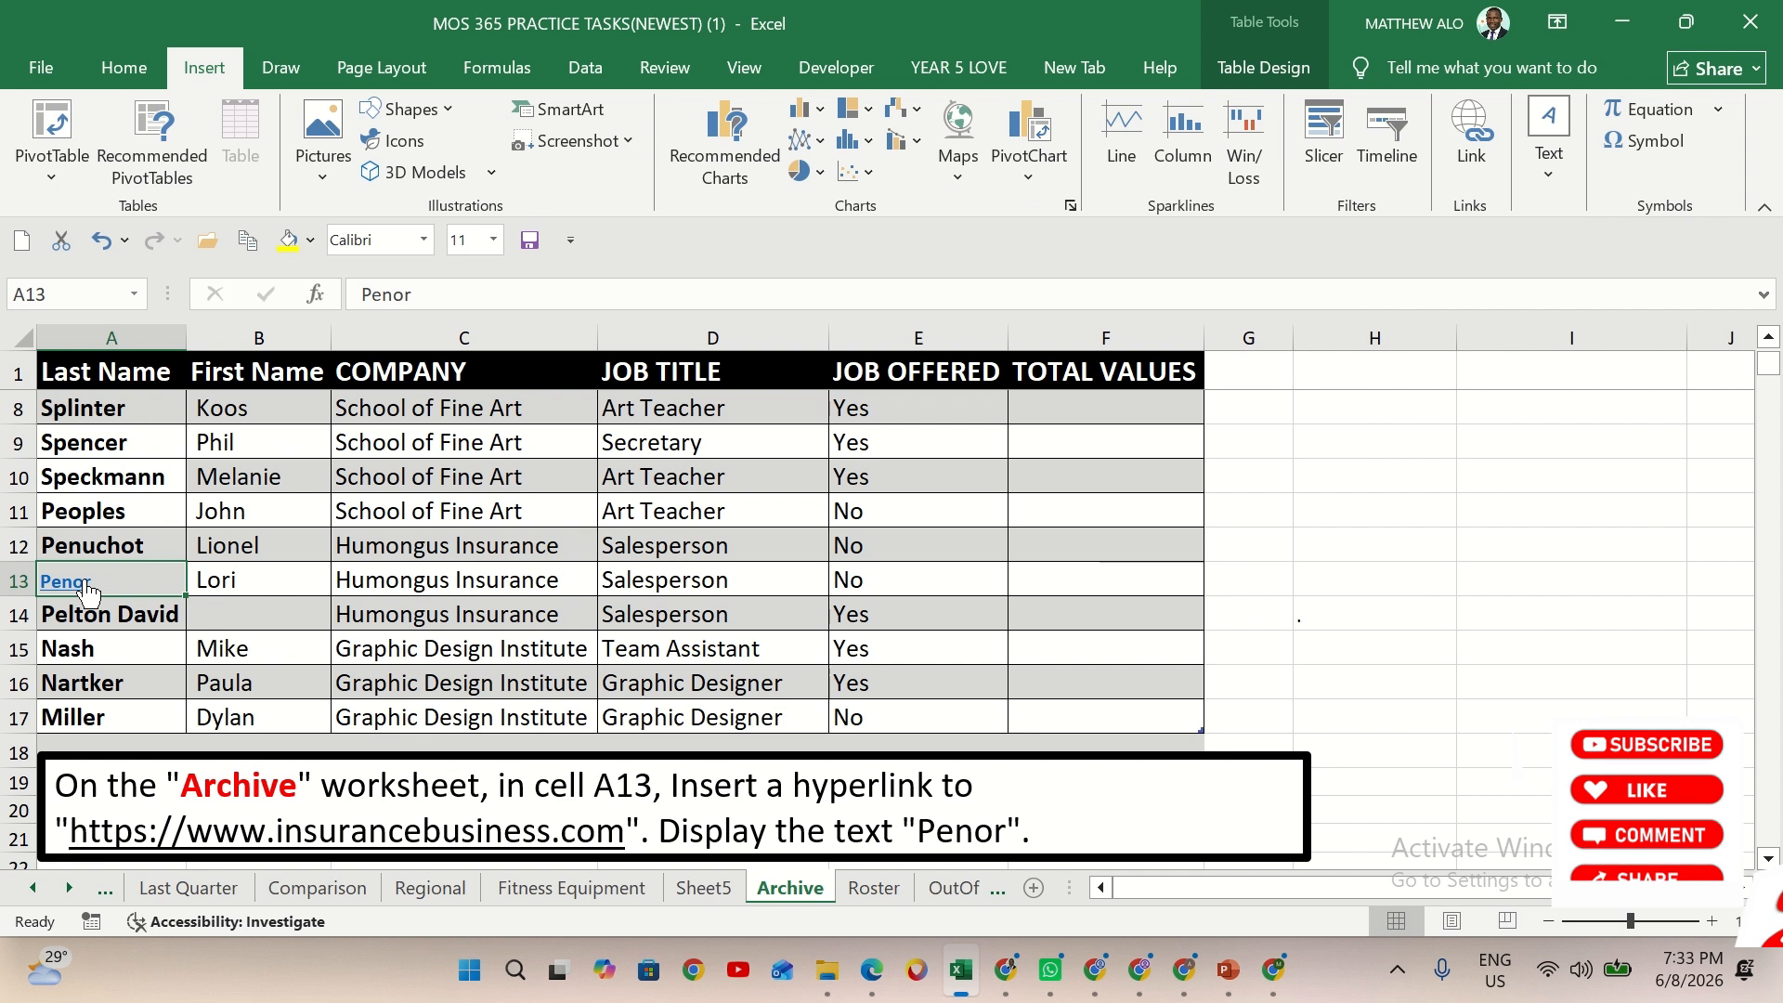
{"action": "mouse_move", "coordinate": [90, 589]}
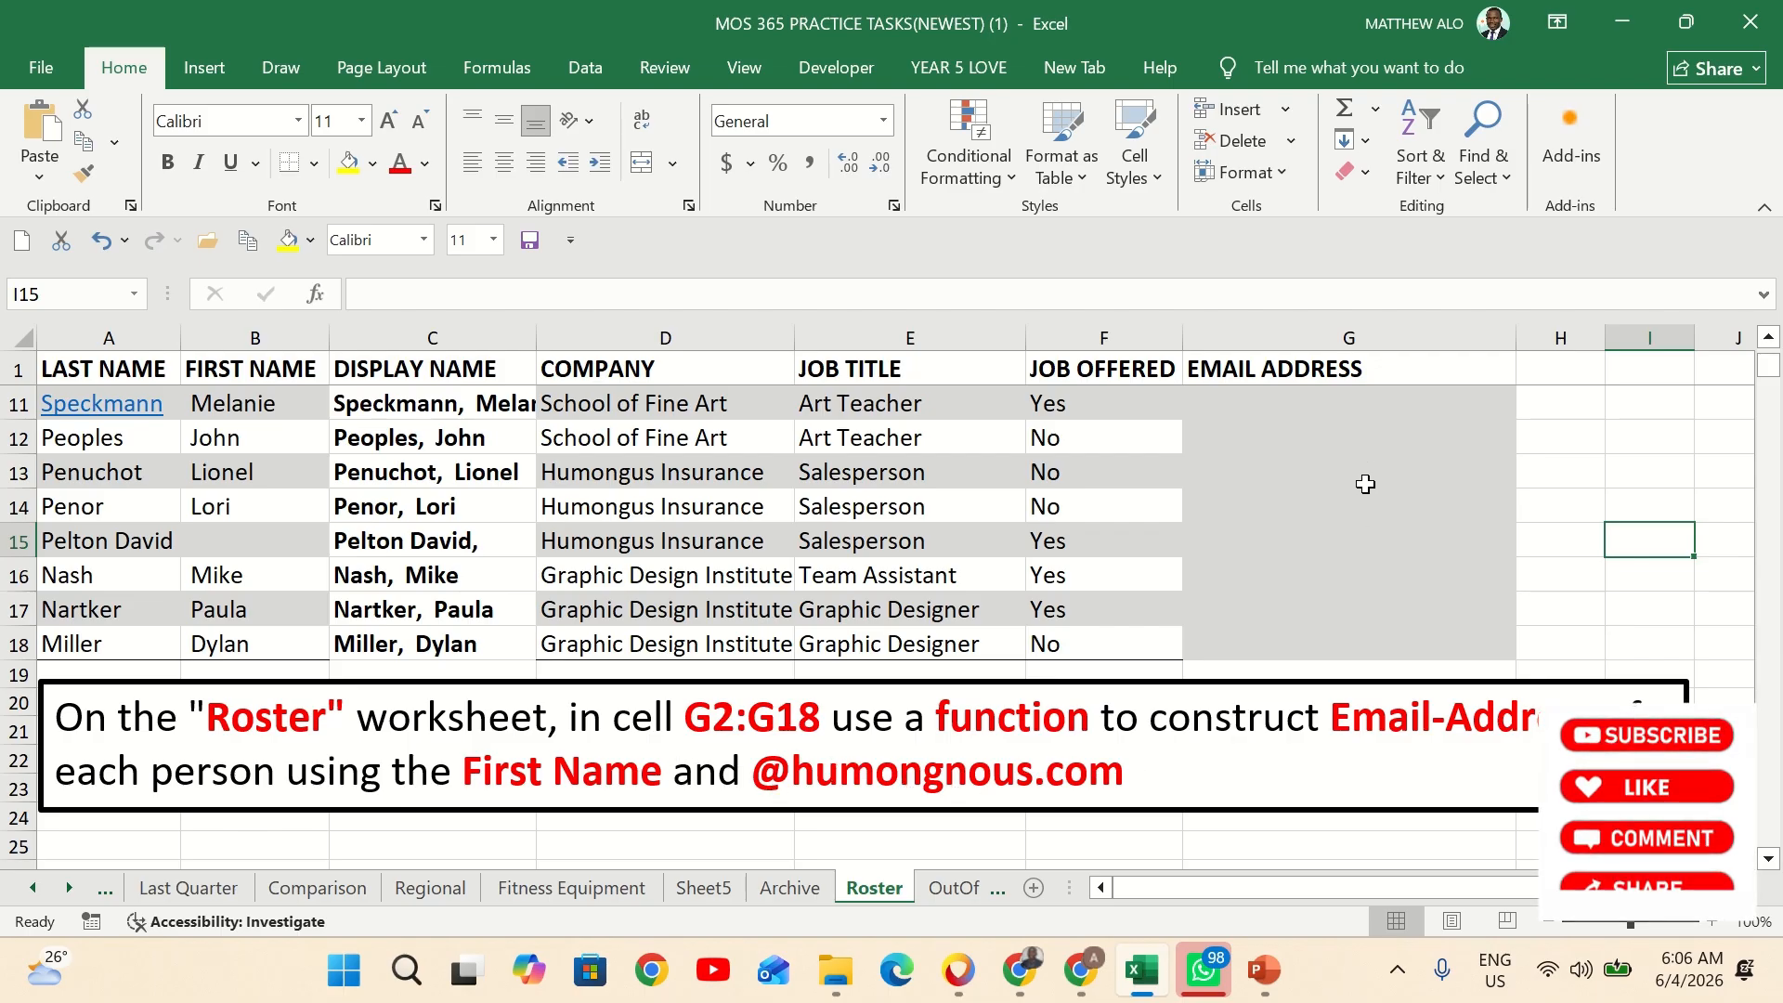
Begin a CONCAT formula in cell G2 of the Roster worksheet with first-name cell B2 as its first argument
{"action": "scroll", "coordinate": [1365, 486], "scroll_direction": "up", "scroll_amount": 3}
{"action": "left_click", "coordinate": [1328, 414]}
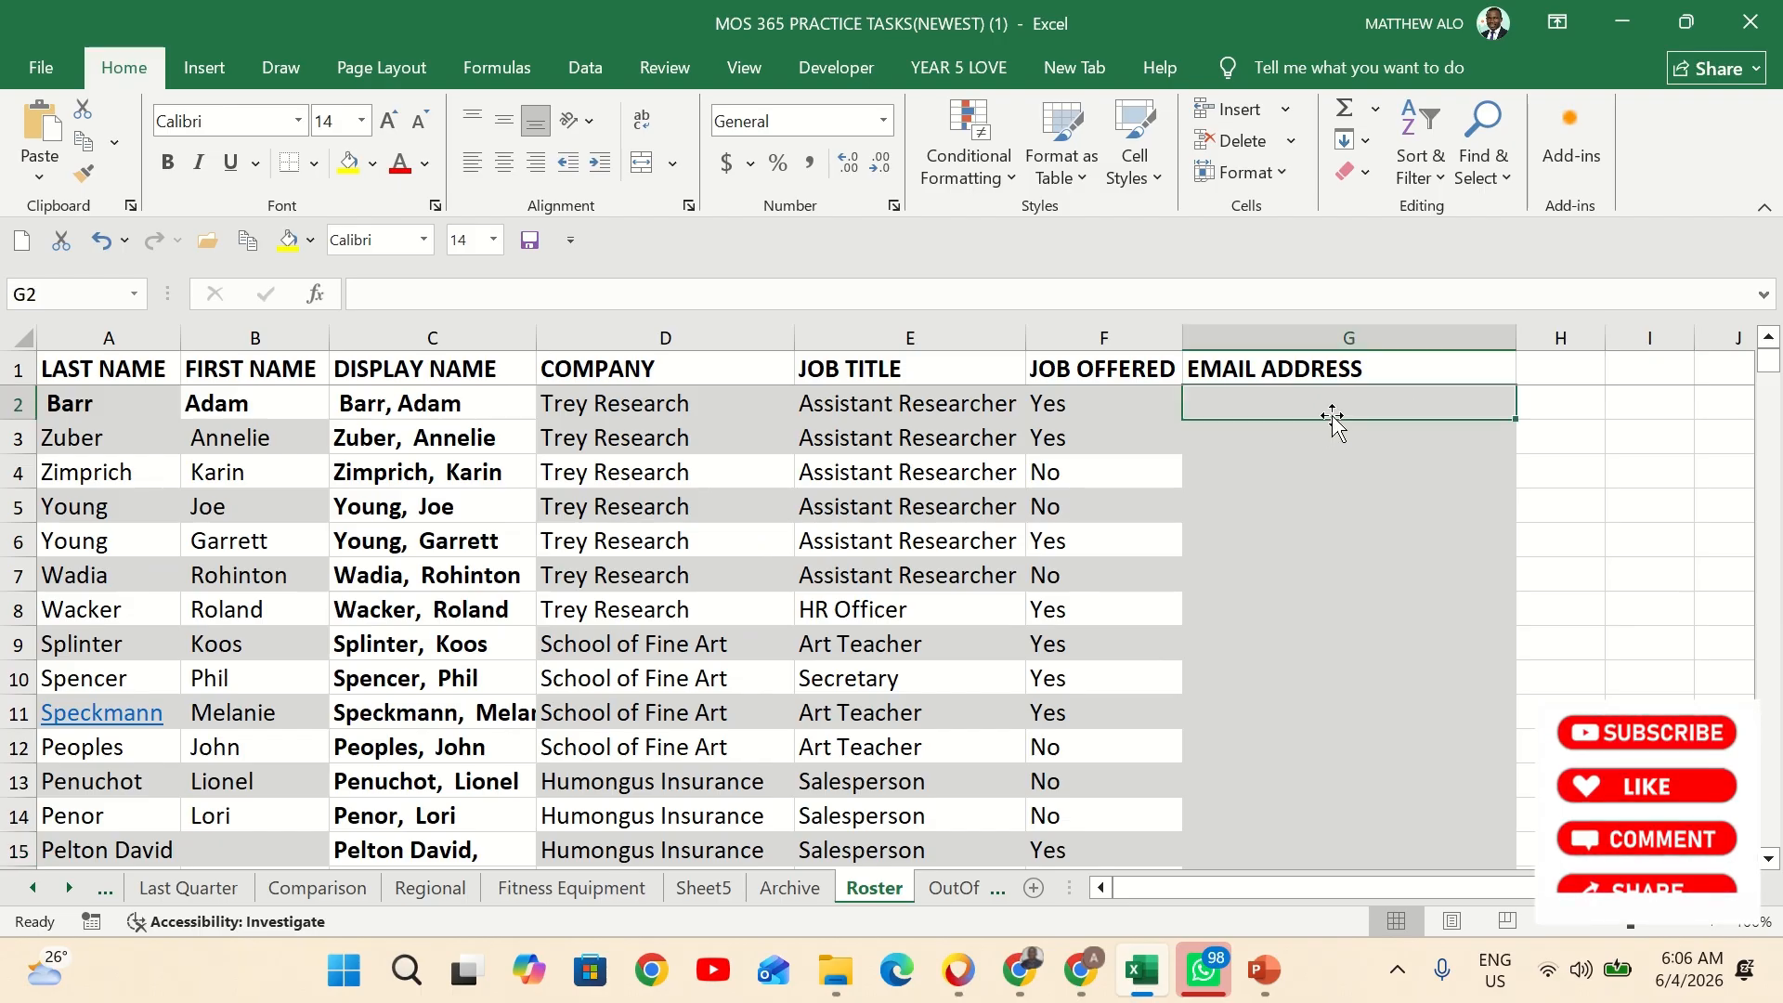
{"action": "type", "text": "=concat"}
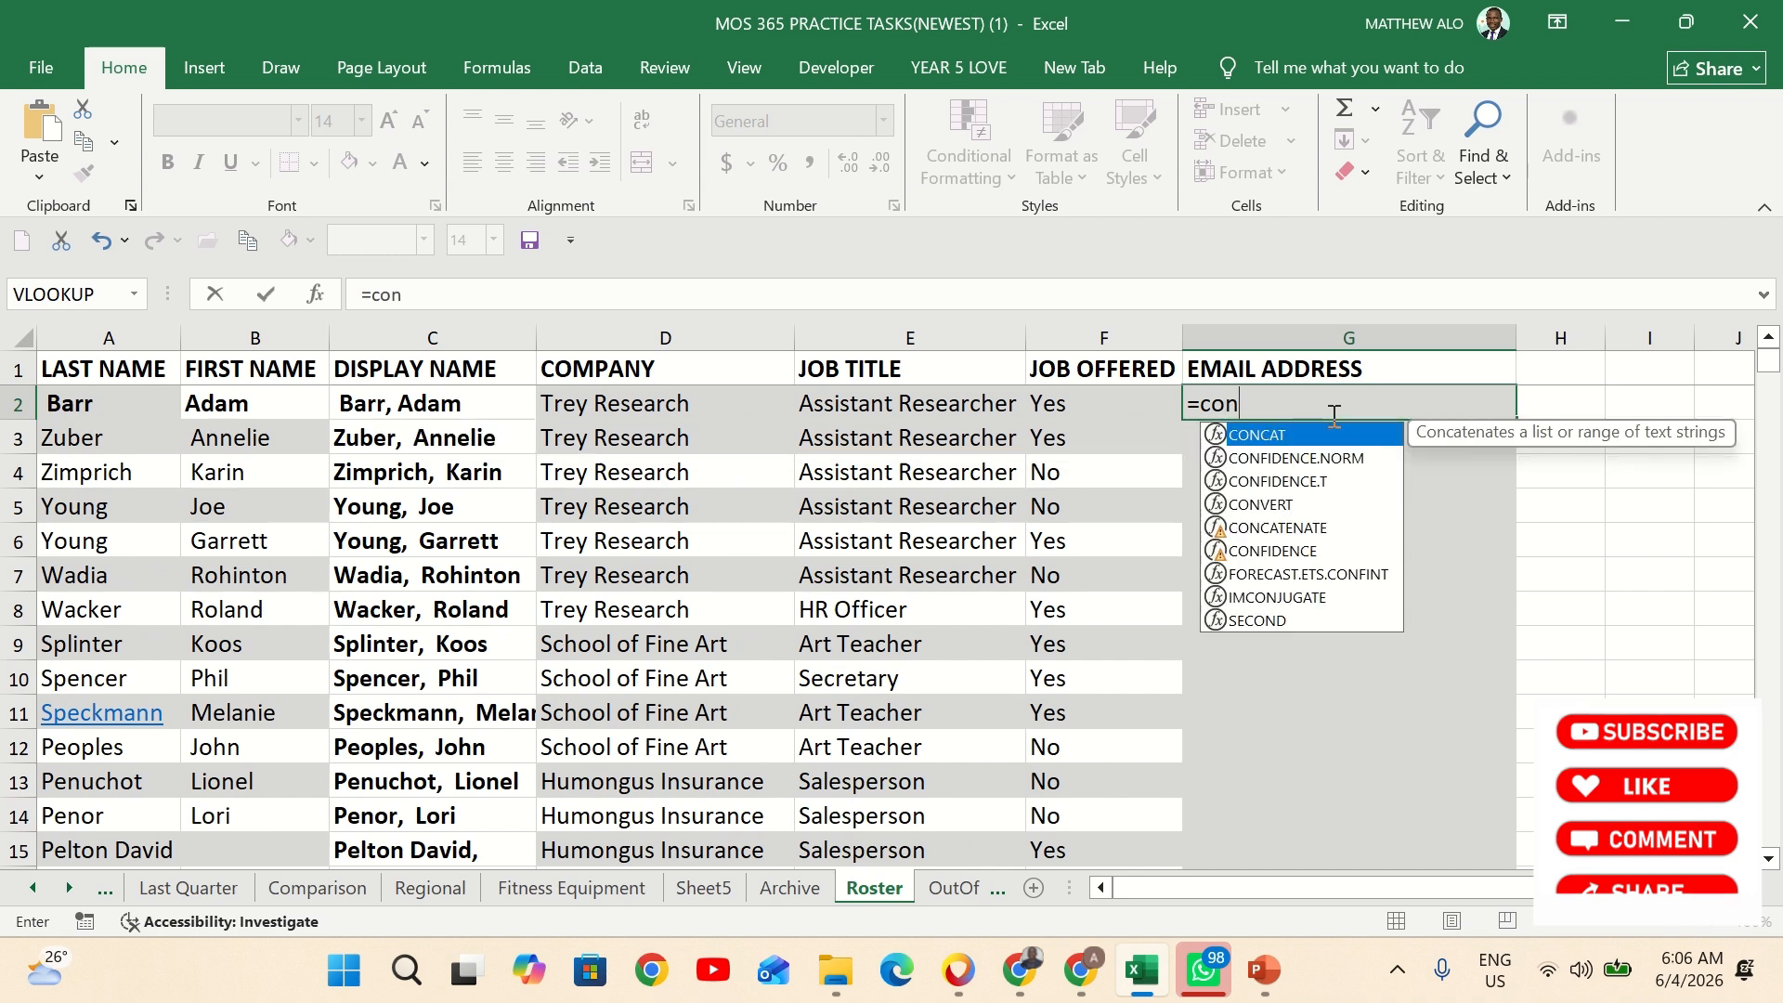
{"action": "double_click", "coordinate": [1272, 434]}
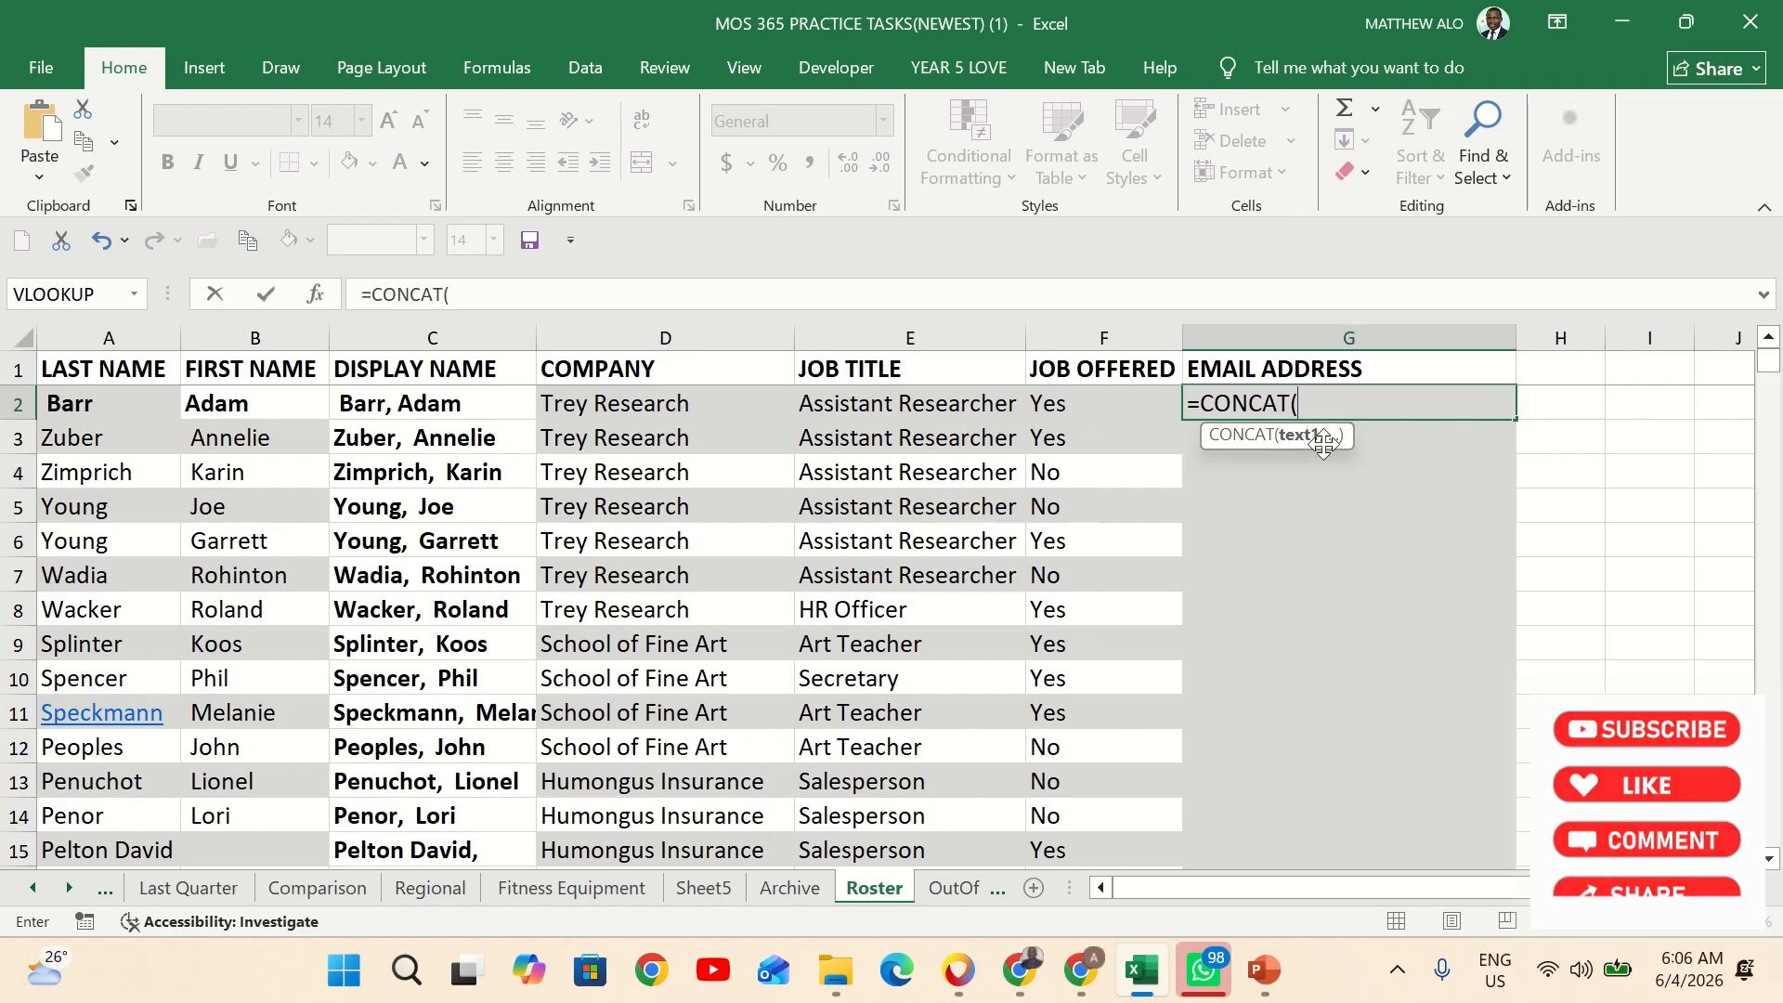
{"action": "scroll", "coordinate": [1146, 563], "scroll_direction": "down", "scroll_amount": 2}
{"action": "scroll", "coordinate": [1146, 563], "scroll_direction": "down", "scroll_amount": 2}
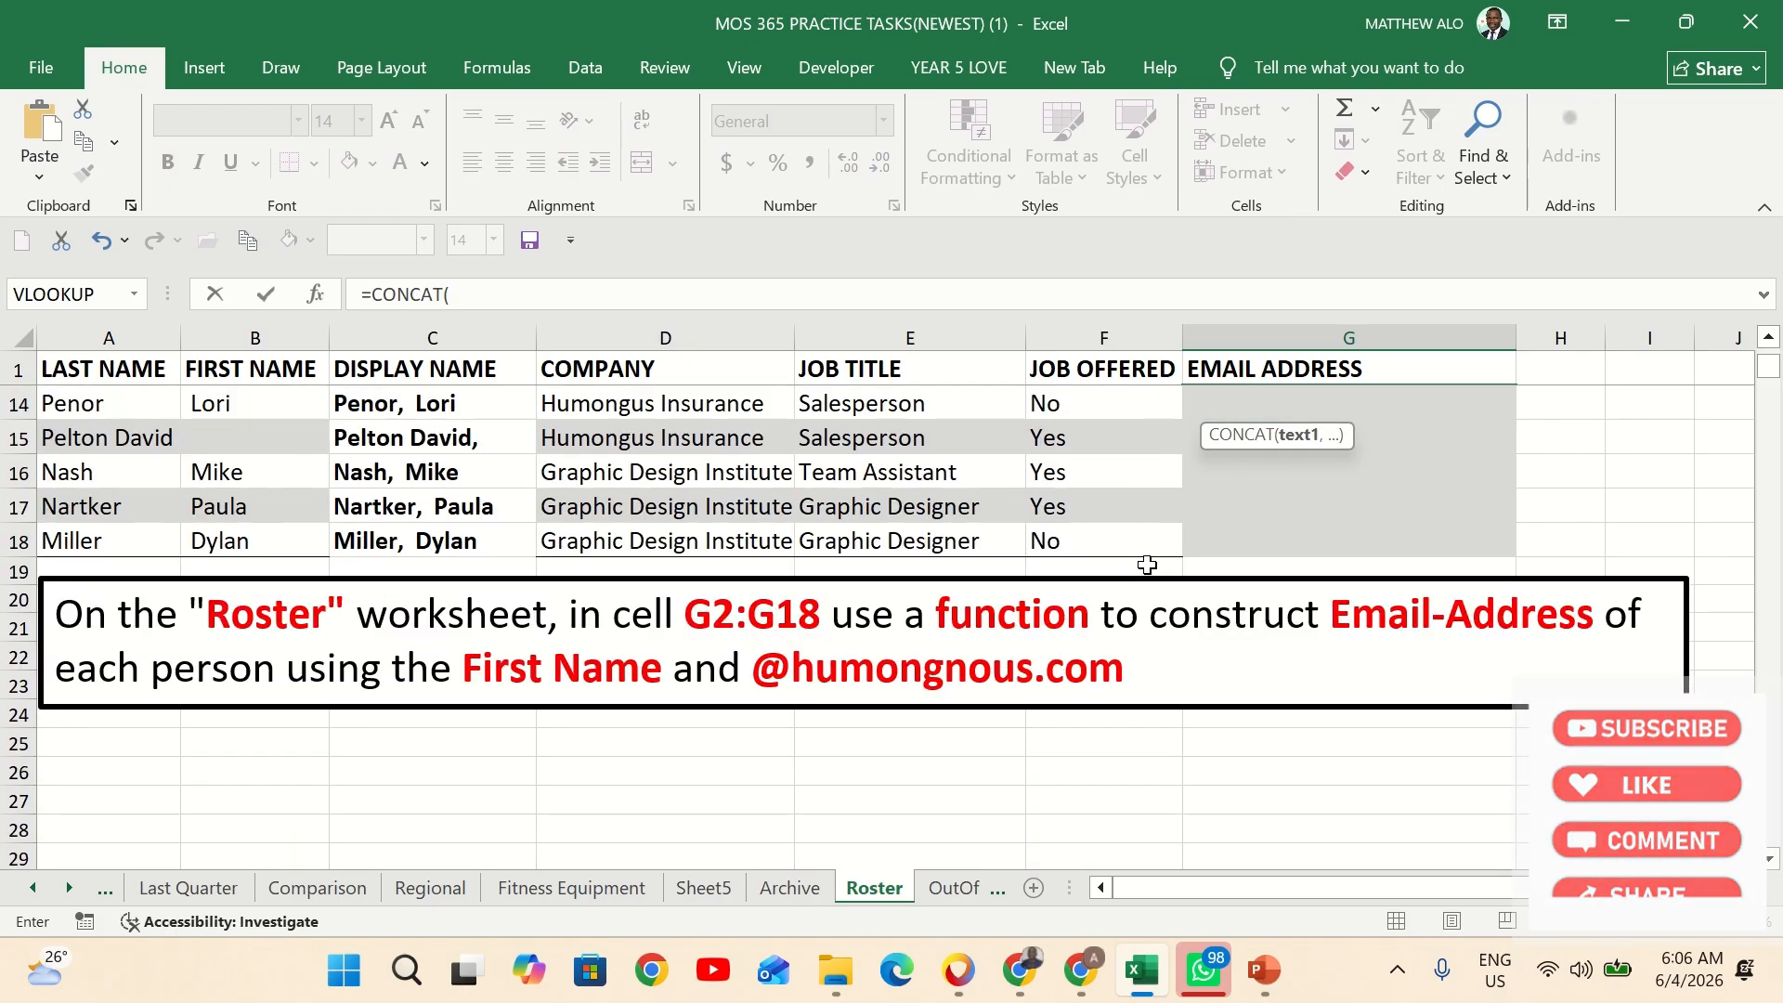
{"action": "scroll", "coordinate": [599, 696], "scroll_direction": "up", "scroll_amount": 4}
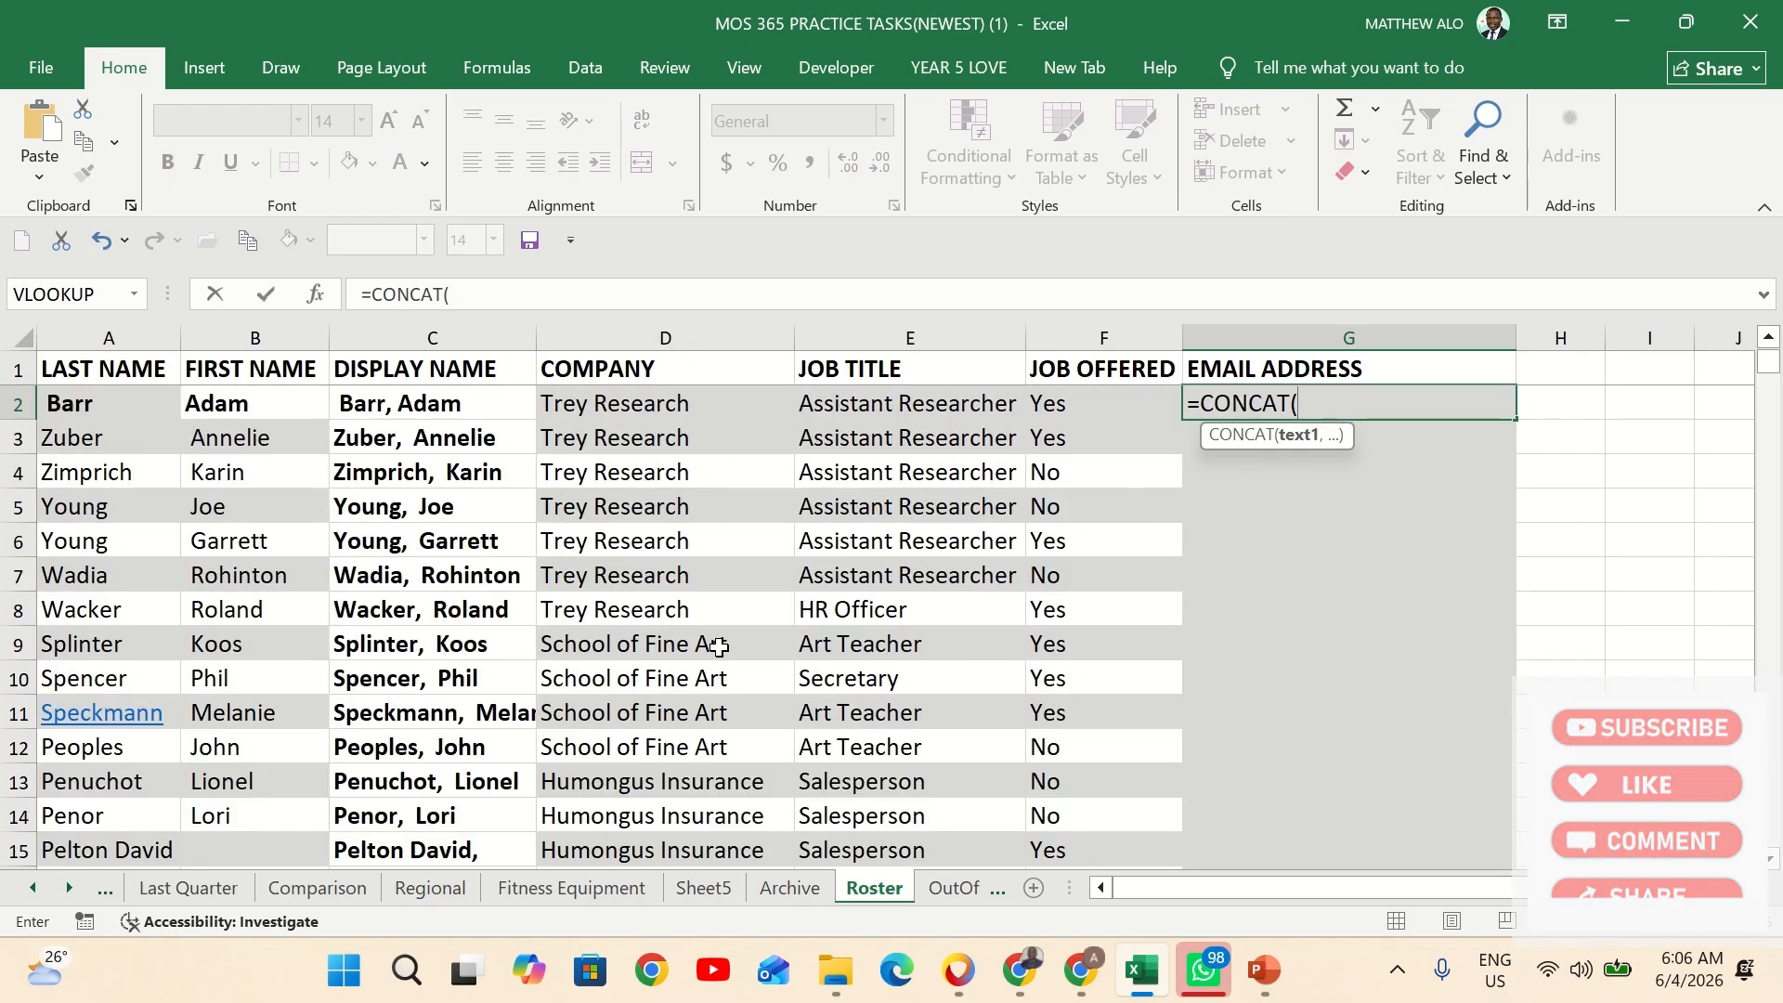
{"action": "left_click", "coordinate": [226, 409]}
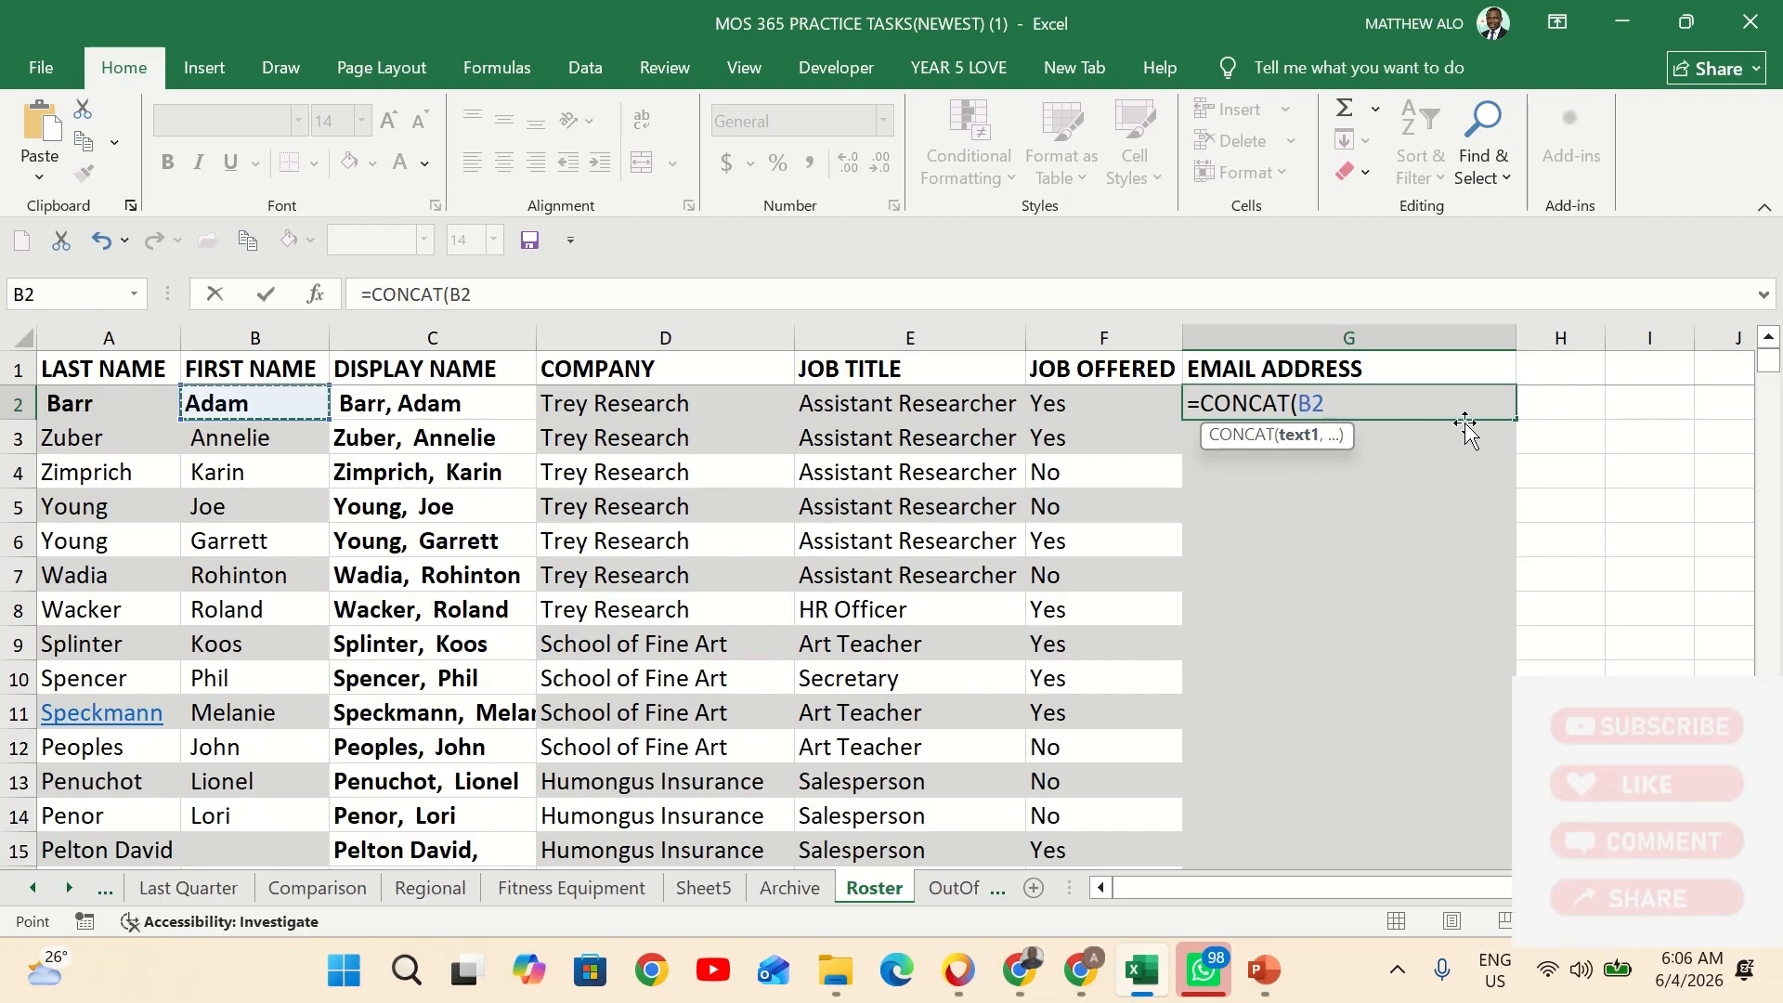
{"action": "type", "text": ","}
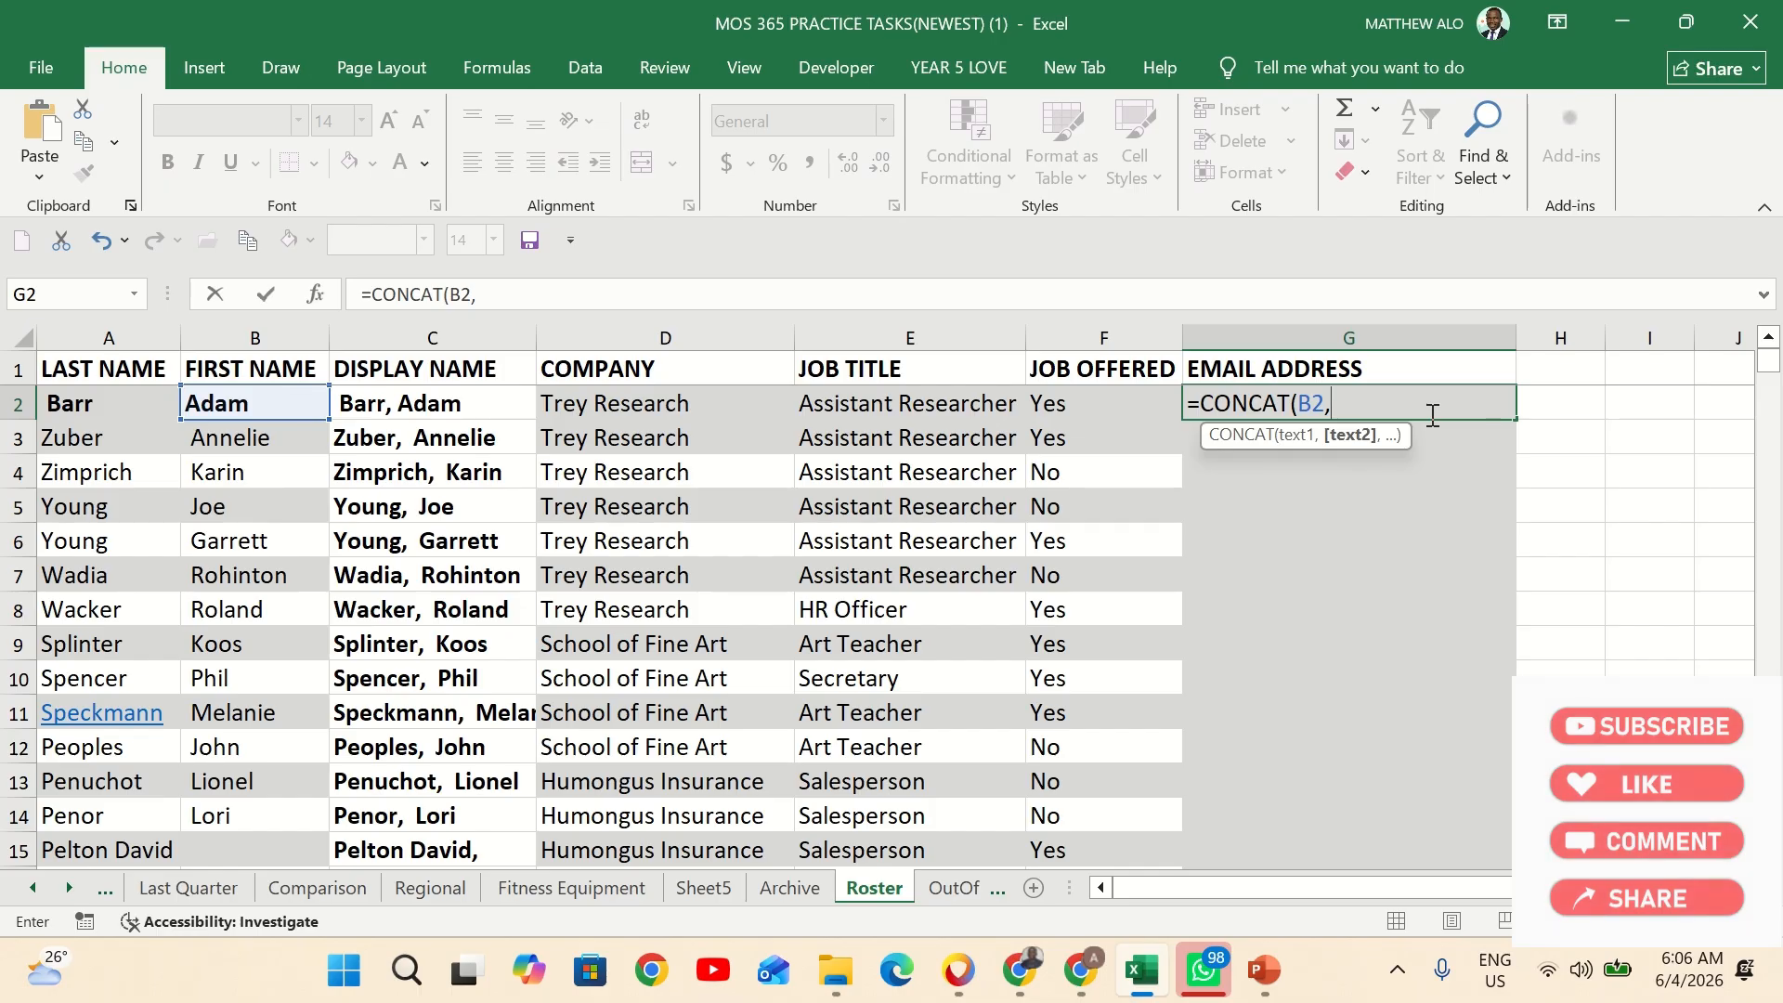
{"action": "type", "text": "\""}
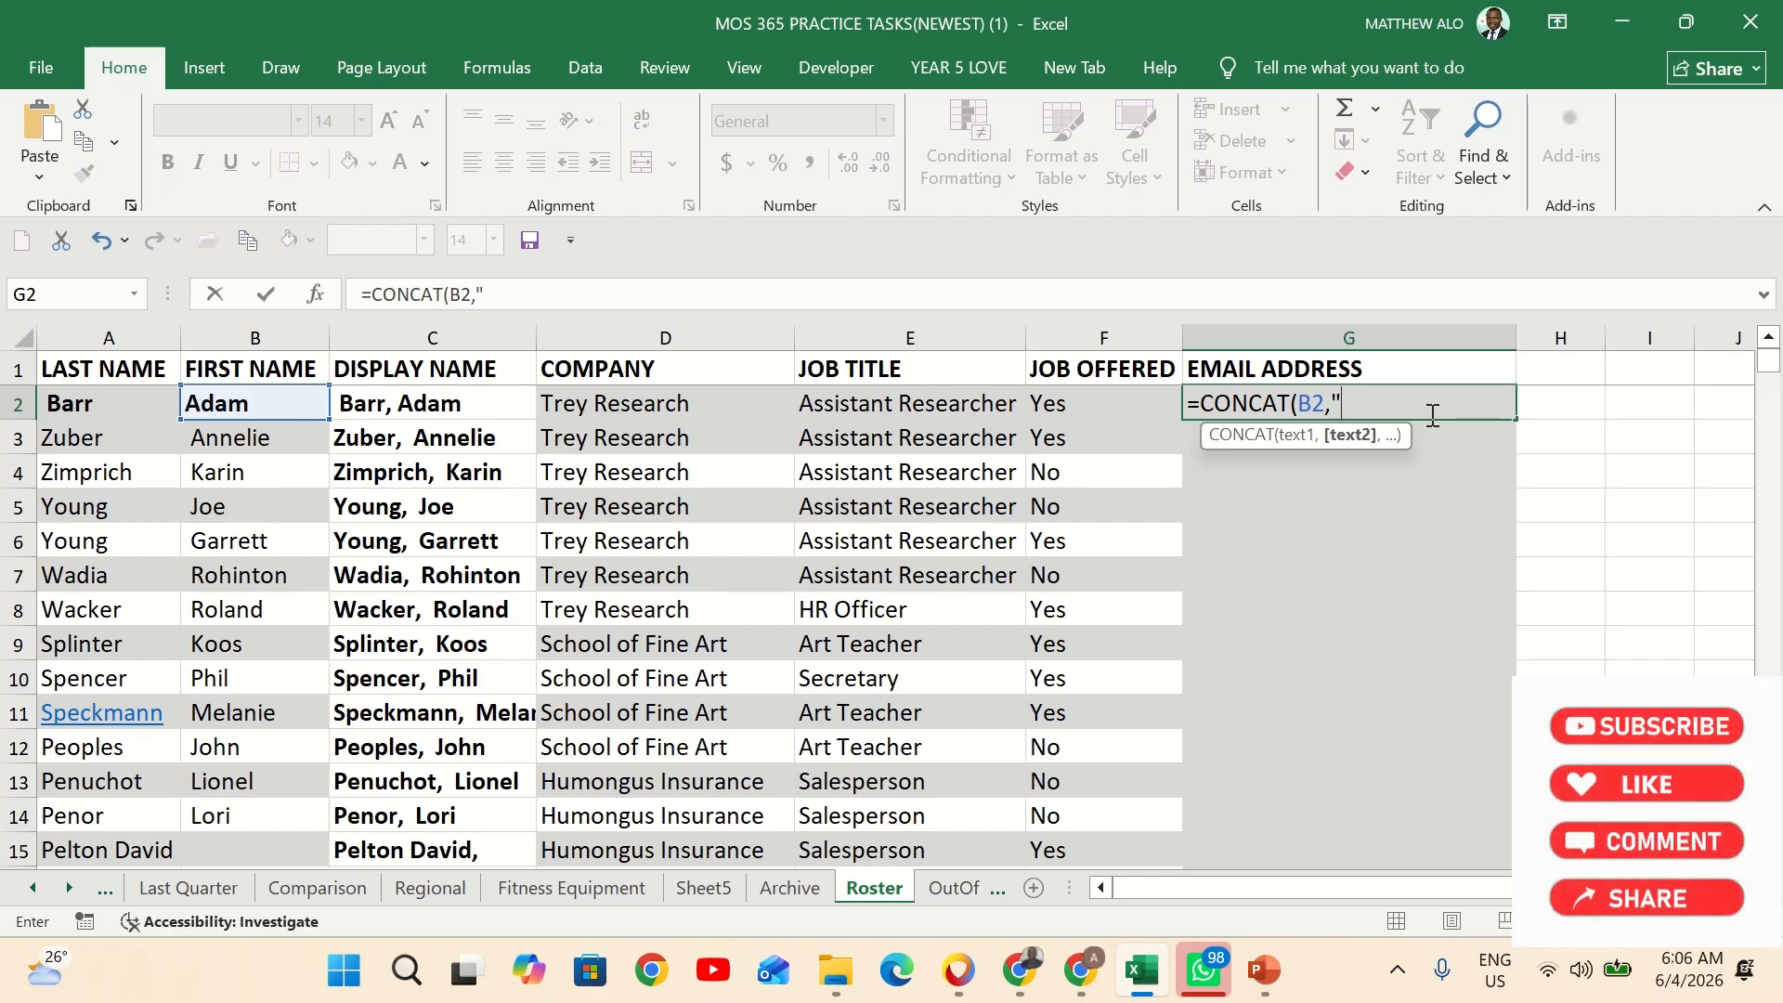
{"action": "scroll", "coordinate": [1215, 677], "scroll_direction": "down", "scroll_amount": 3}
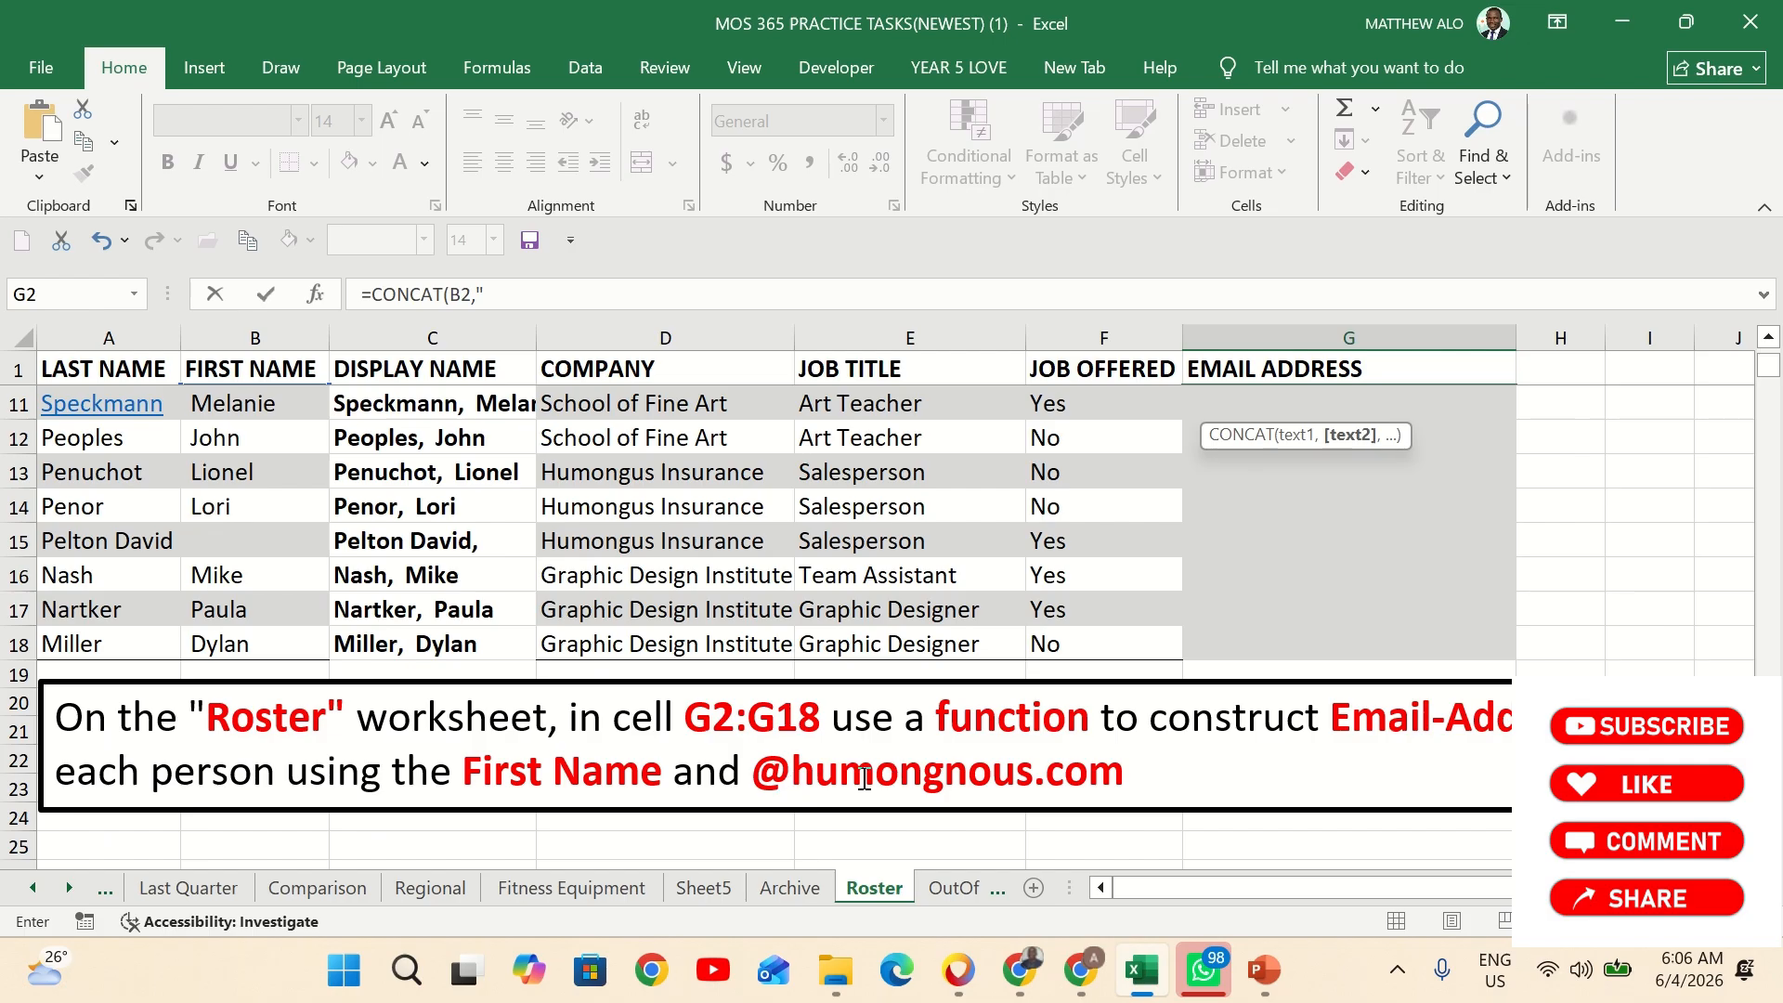
{"action": "scroll", "coordinate": [1286, 721], "scroll_direction": "up", "scroll_amount": 3}
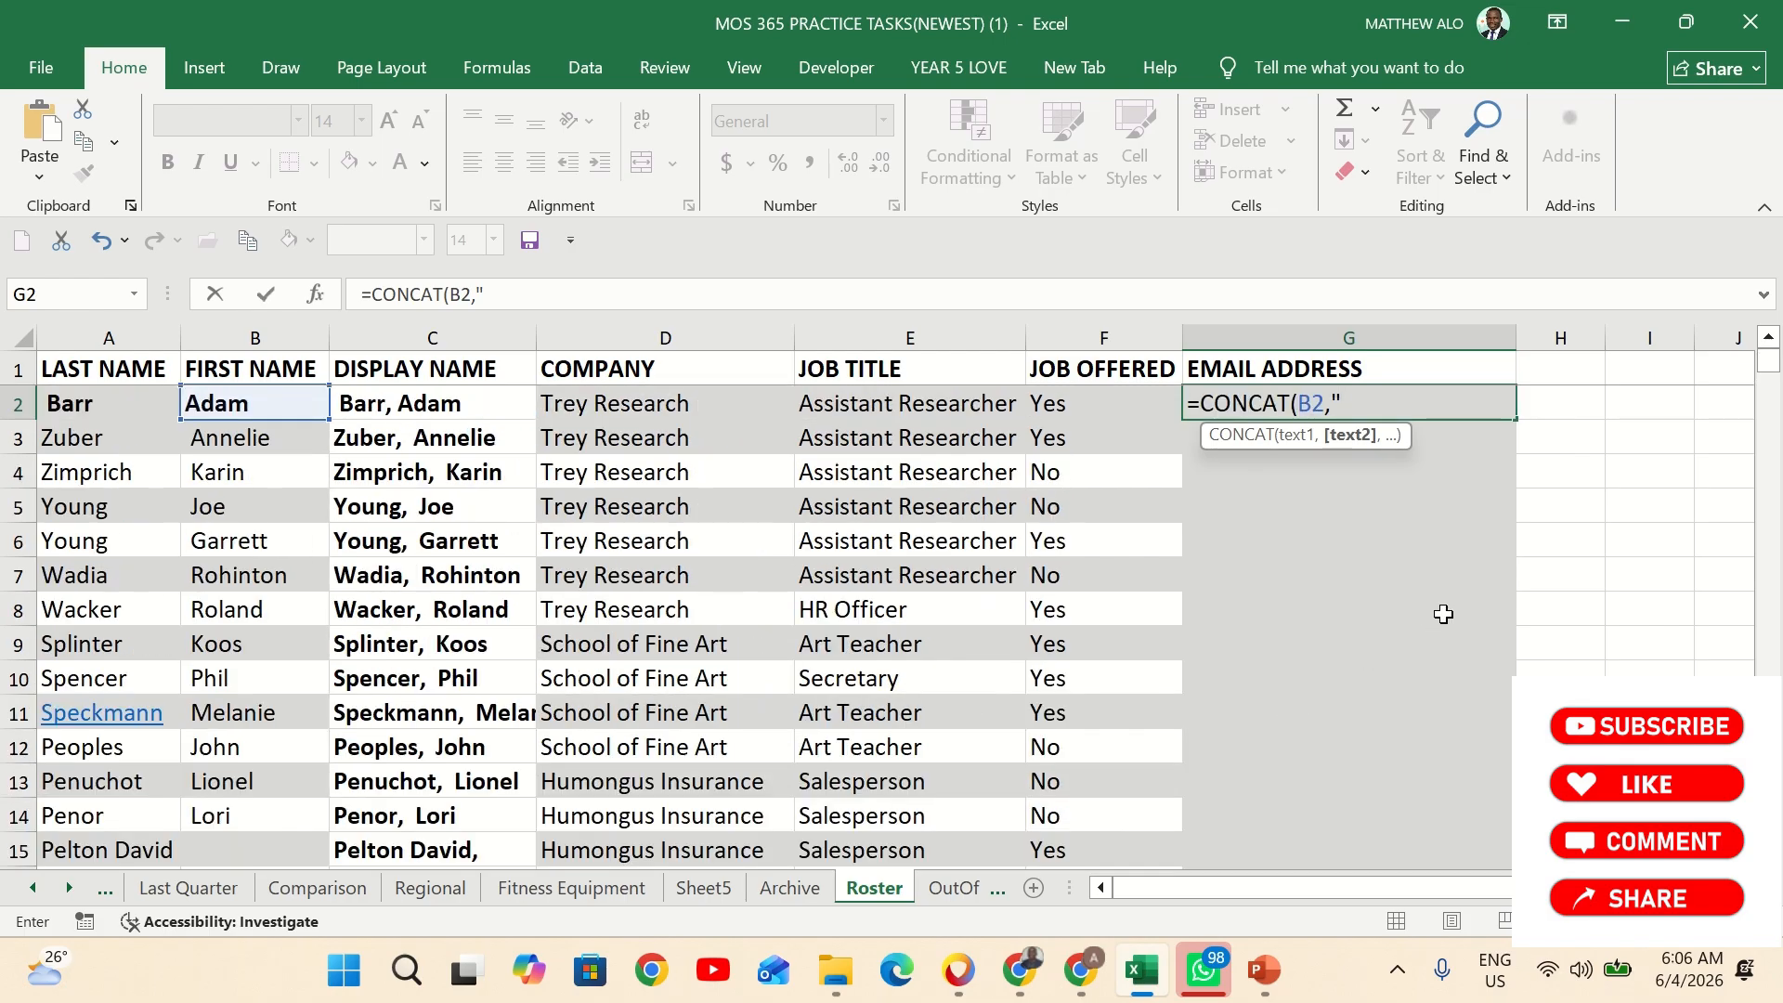
{"action": "type", "text": "@humongnous"}
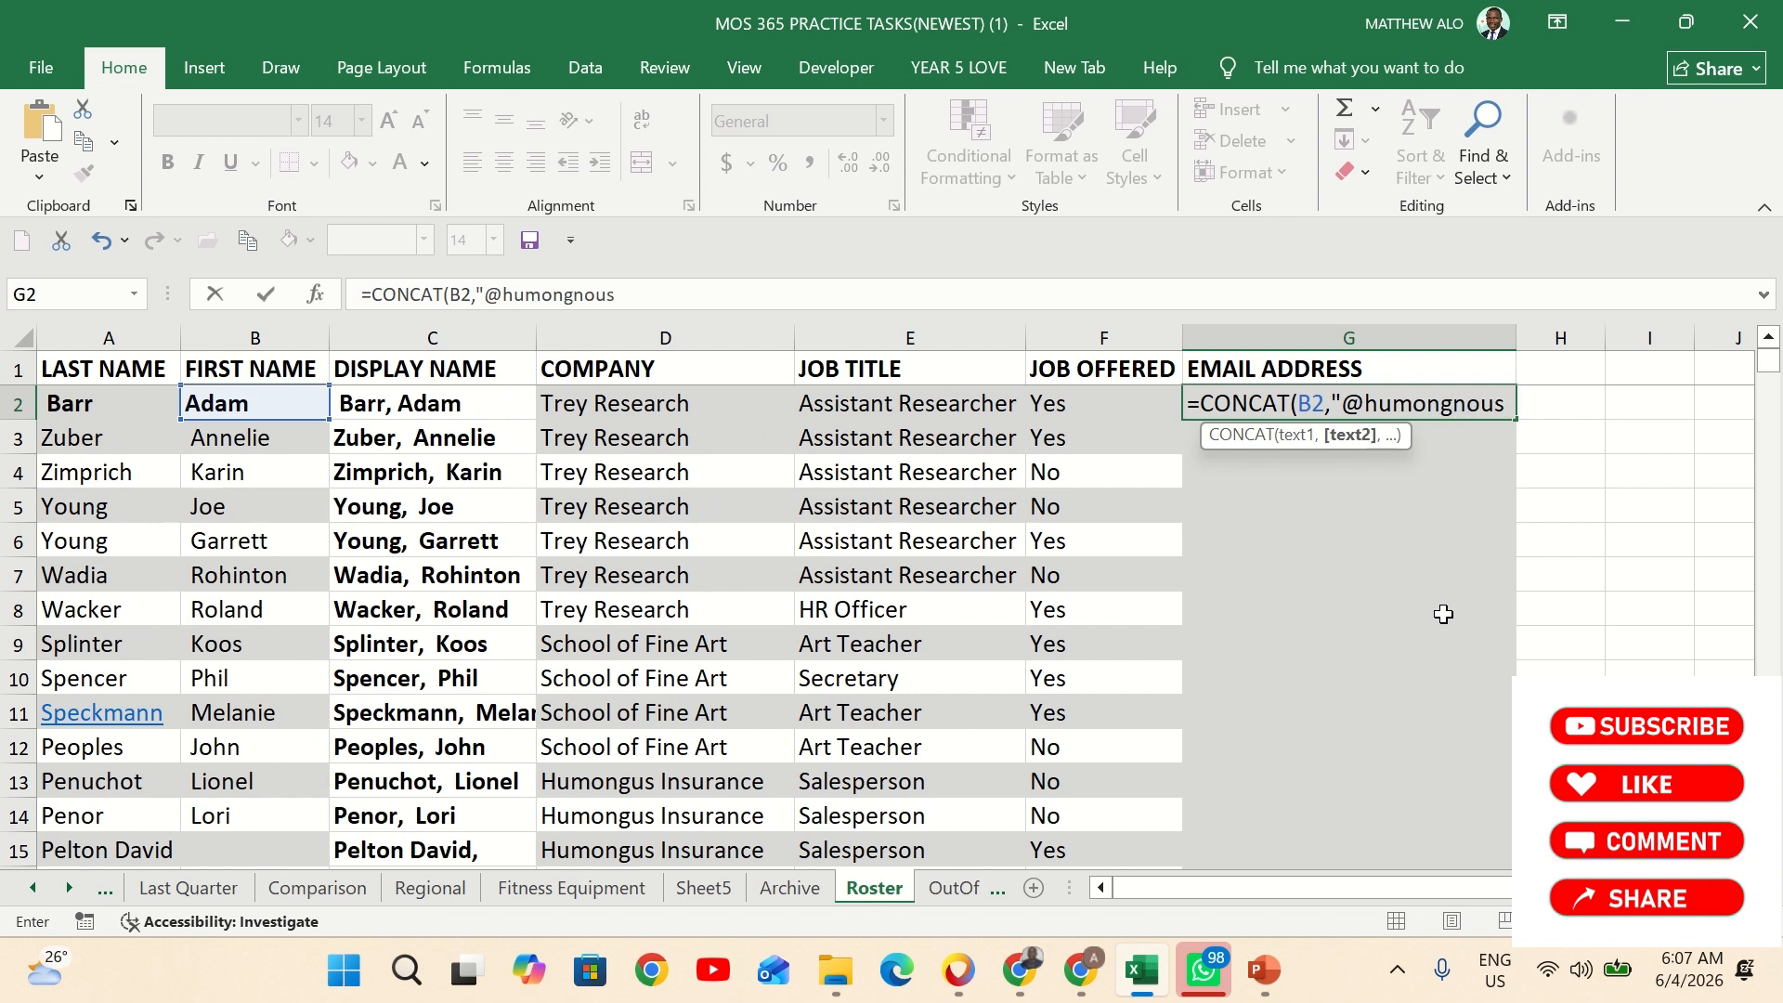
{"action": "type", "text": ".co"}
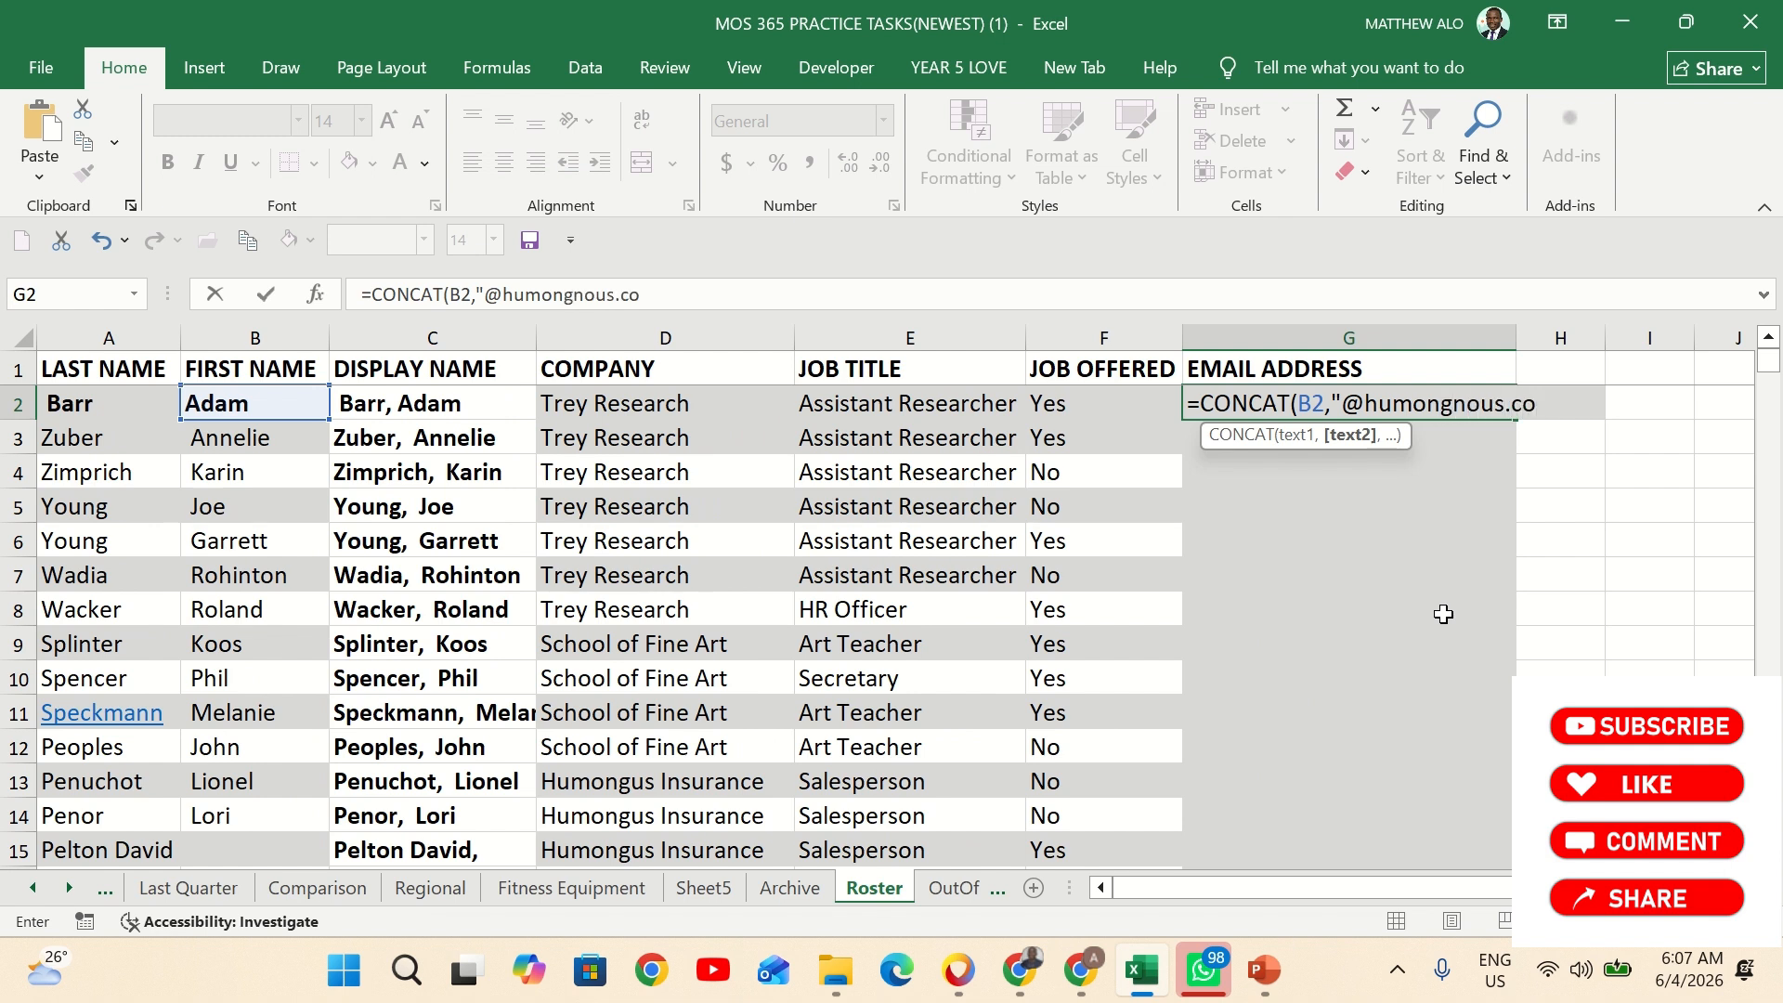
{"action": "type", "text": "m\")"}
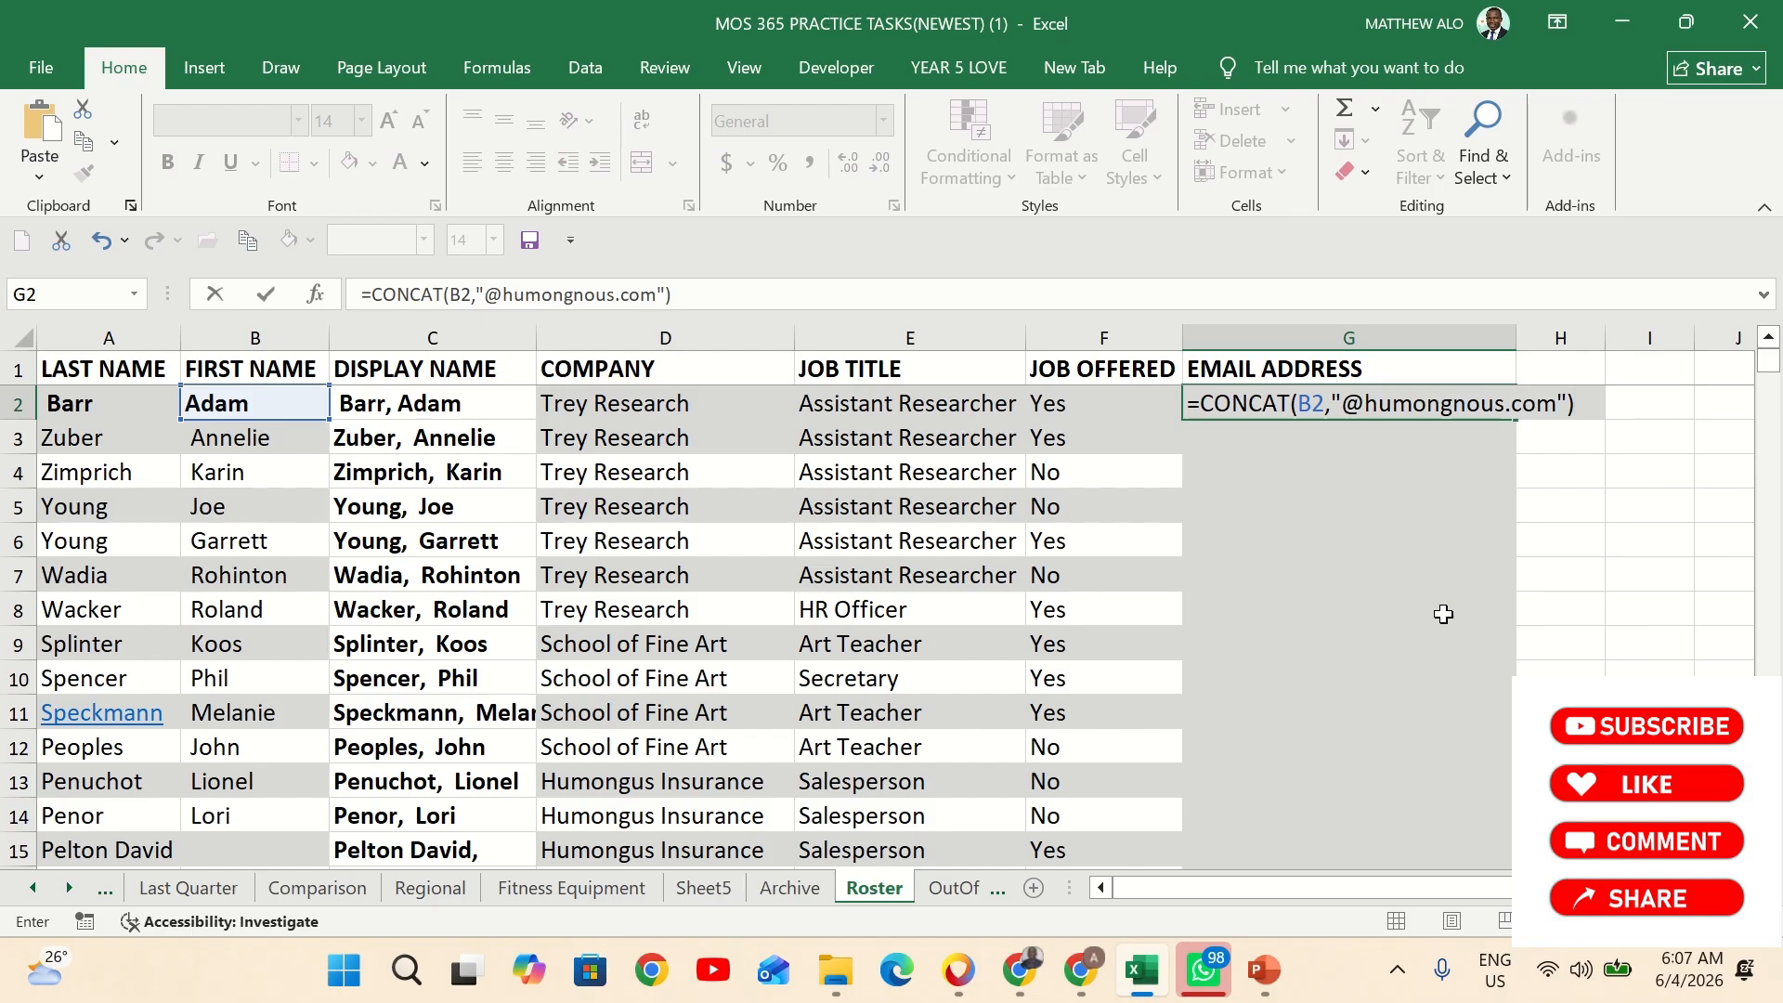
{"action": "key", "text": "Return"}
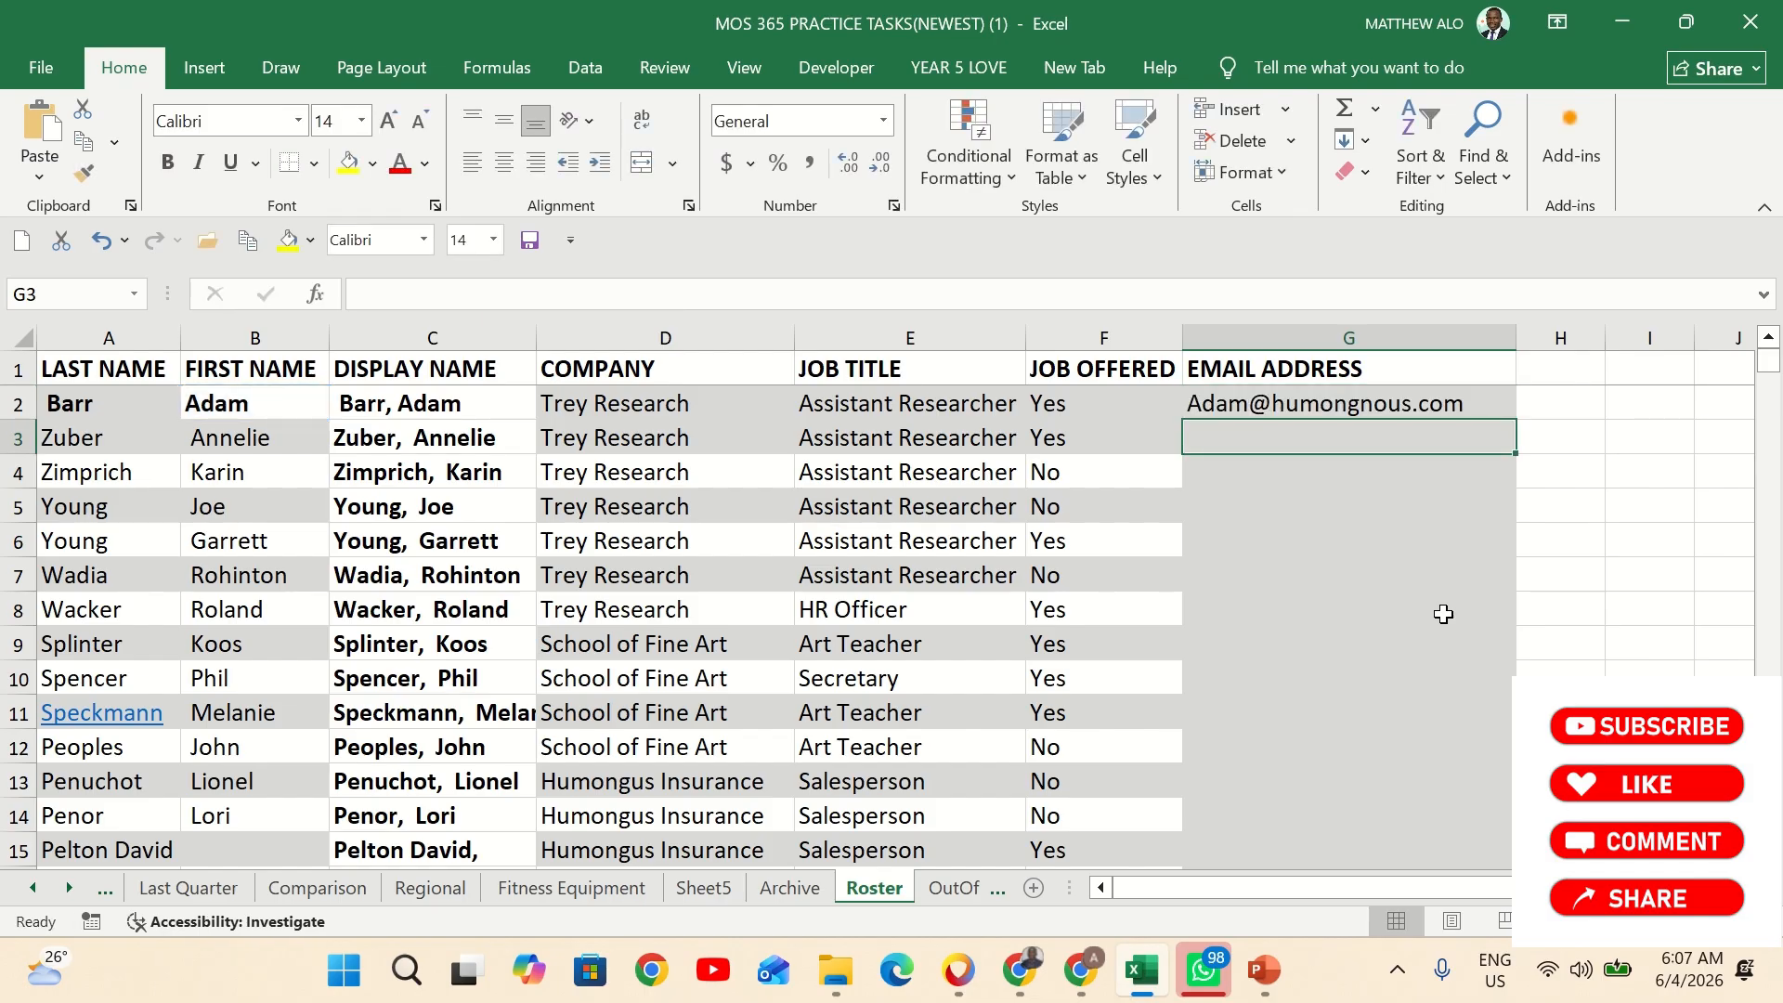
Fill the G2 email formula down the Email Address column through G18
{"action": "left_click", "coordinate": [1454, 402]}
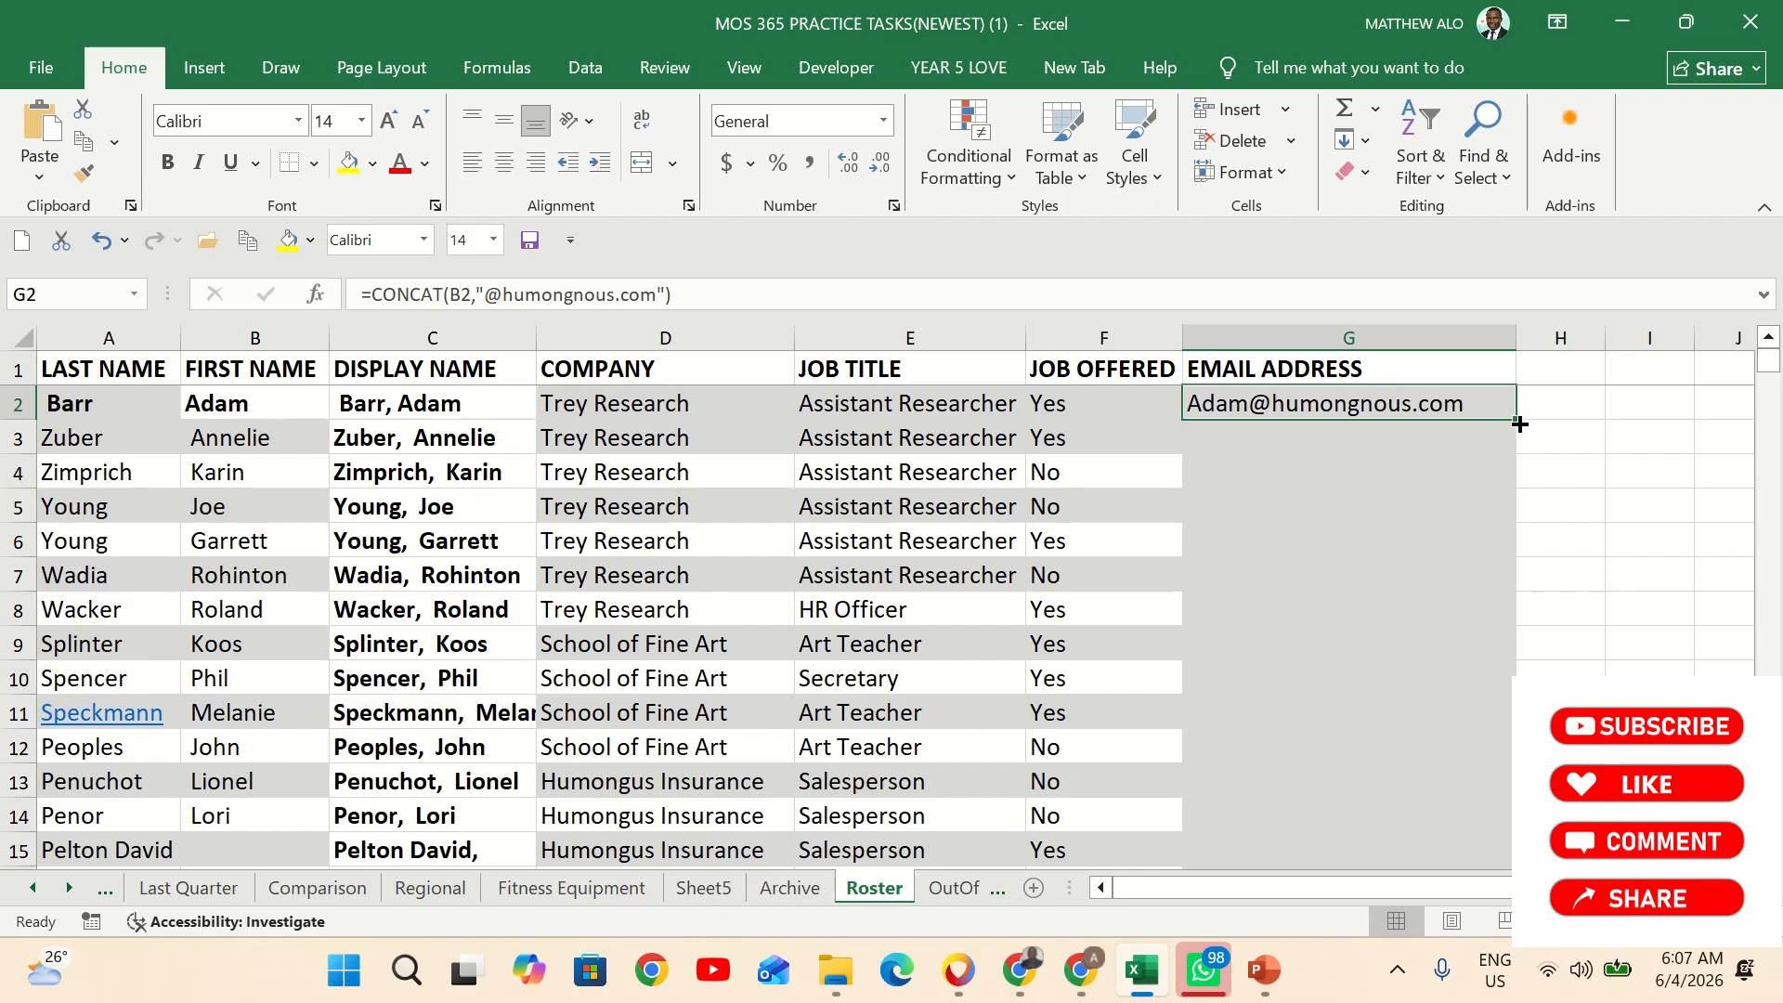
{"action": "double_click", "coordinate": [1519, 421]}
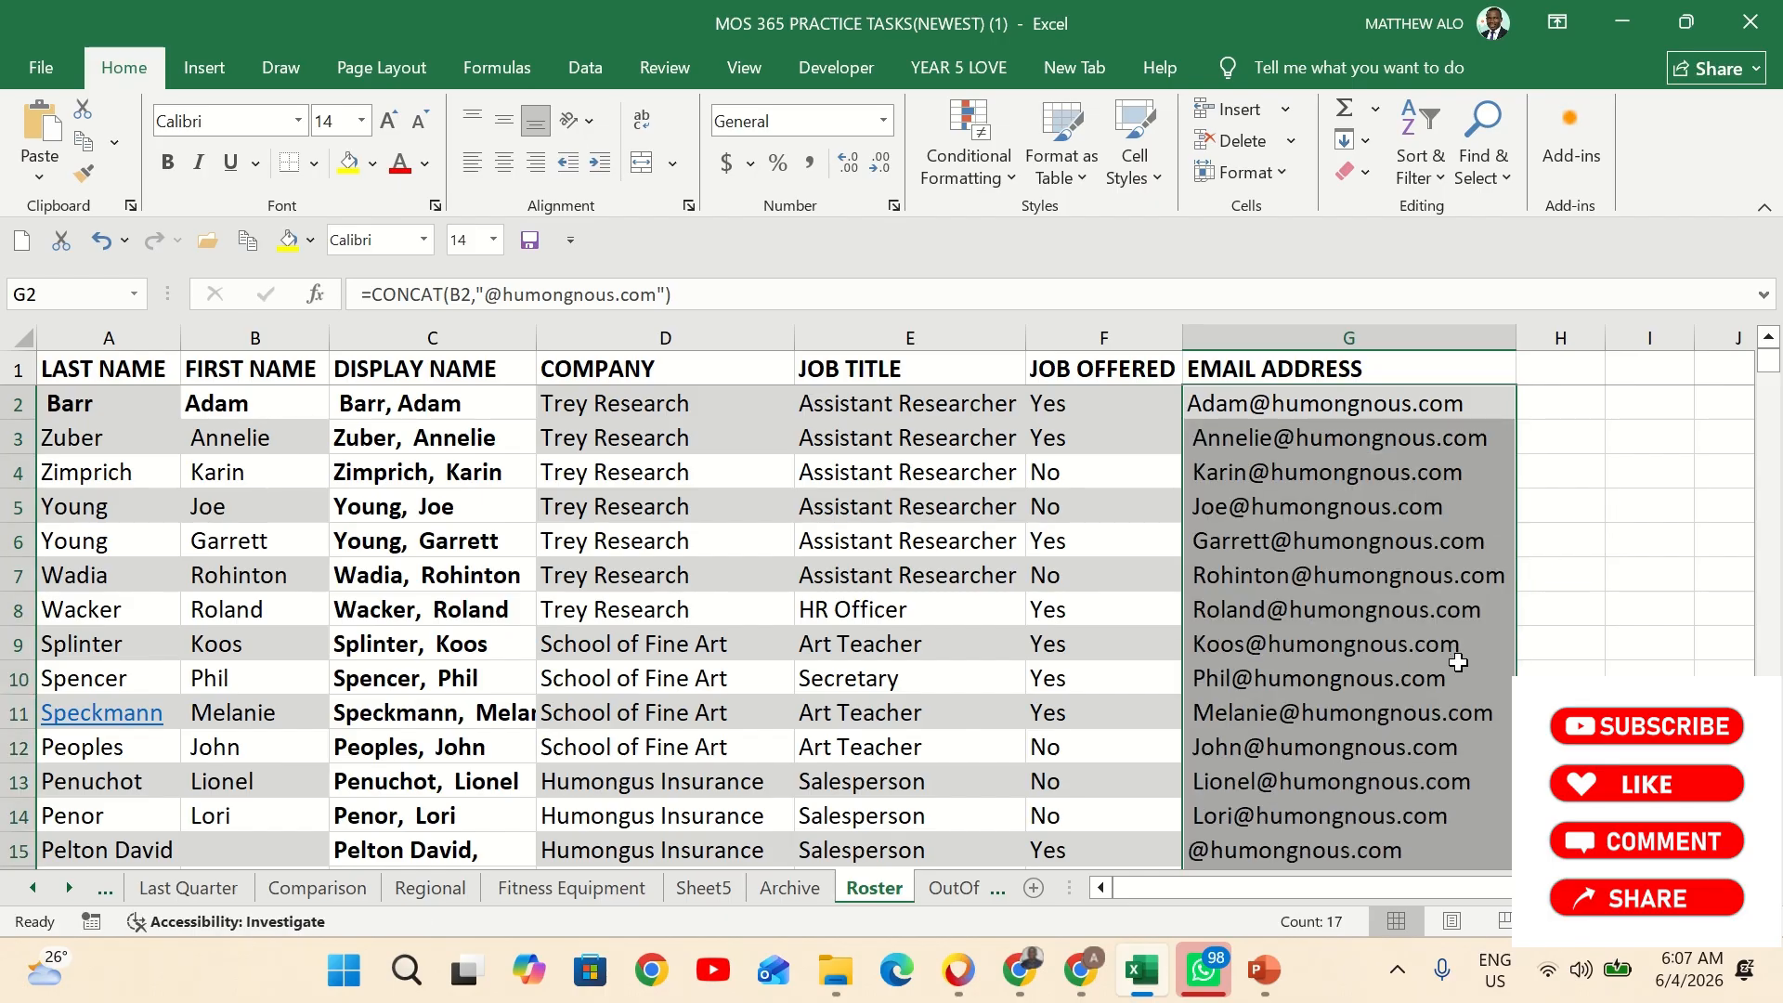
{"action": "scroll", "coordinate": [1468, 659], "scroll_direction": "down", "scroll_amount": 3}
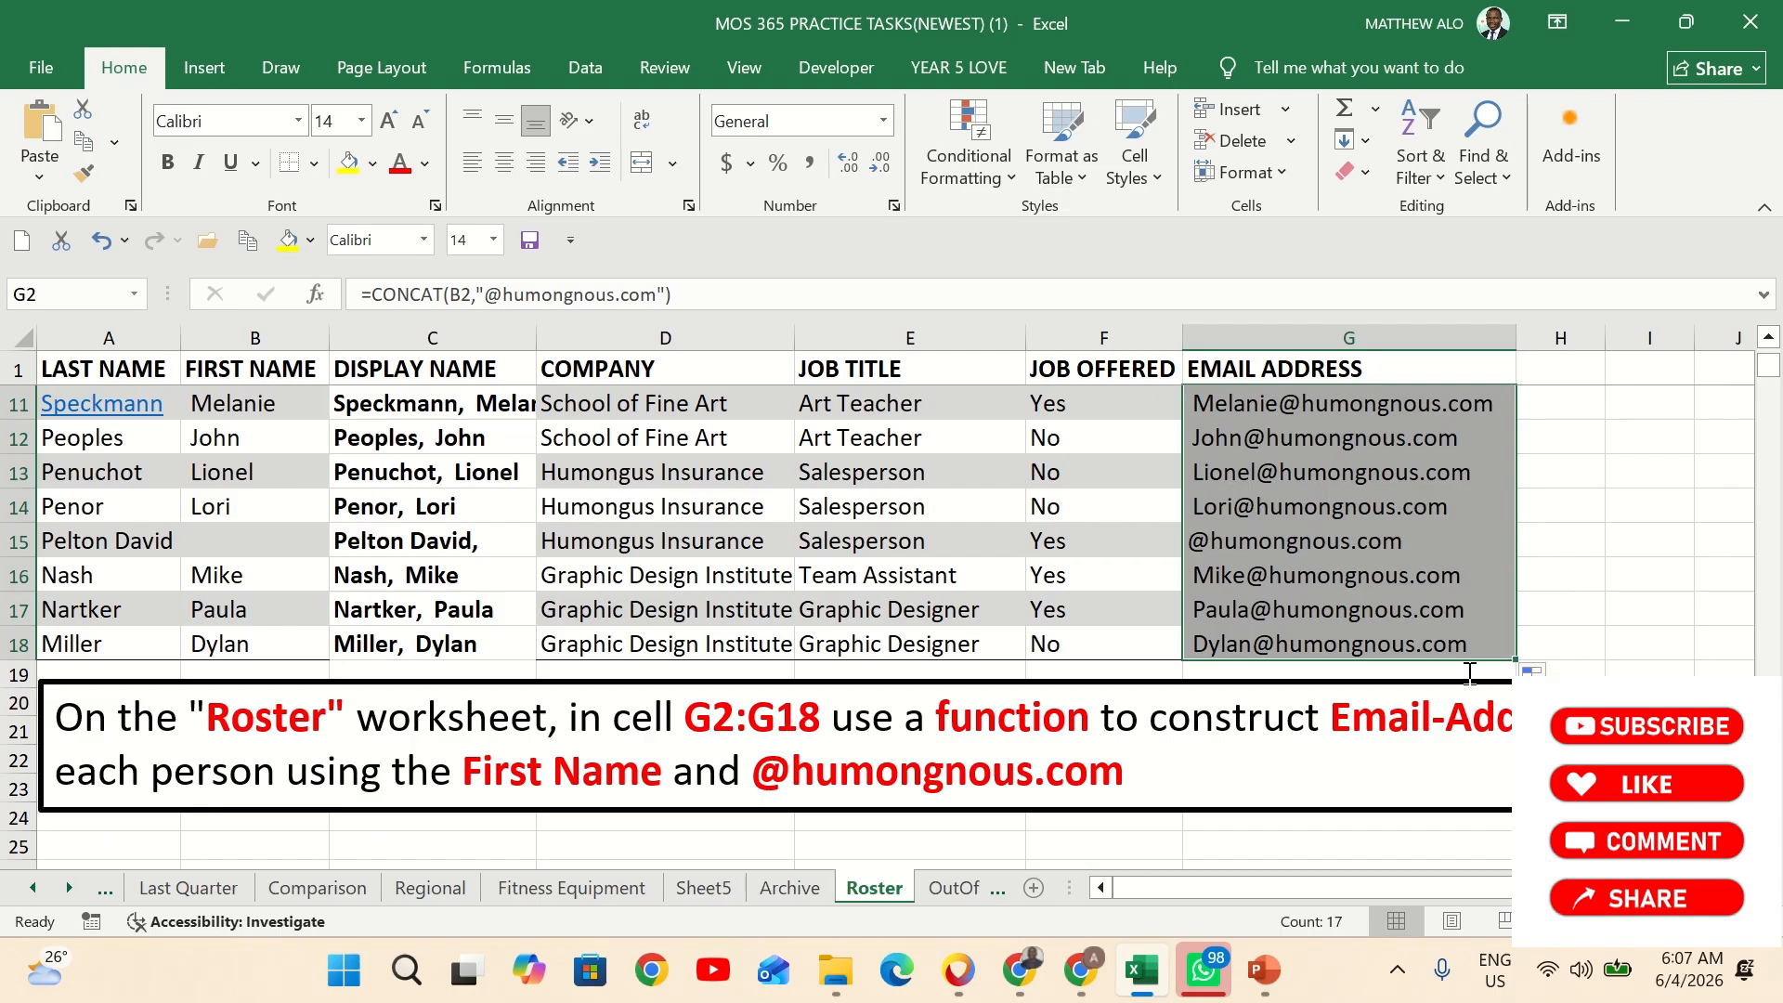
Begin a CONCATENATE formula in cell C2 of the Display Name column with last-name cell A2 as its first argument
{"action": "scroll", "coordinate": [1470, 668], "scroll_direction": "up", "scroll_amount": 3}
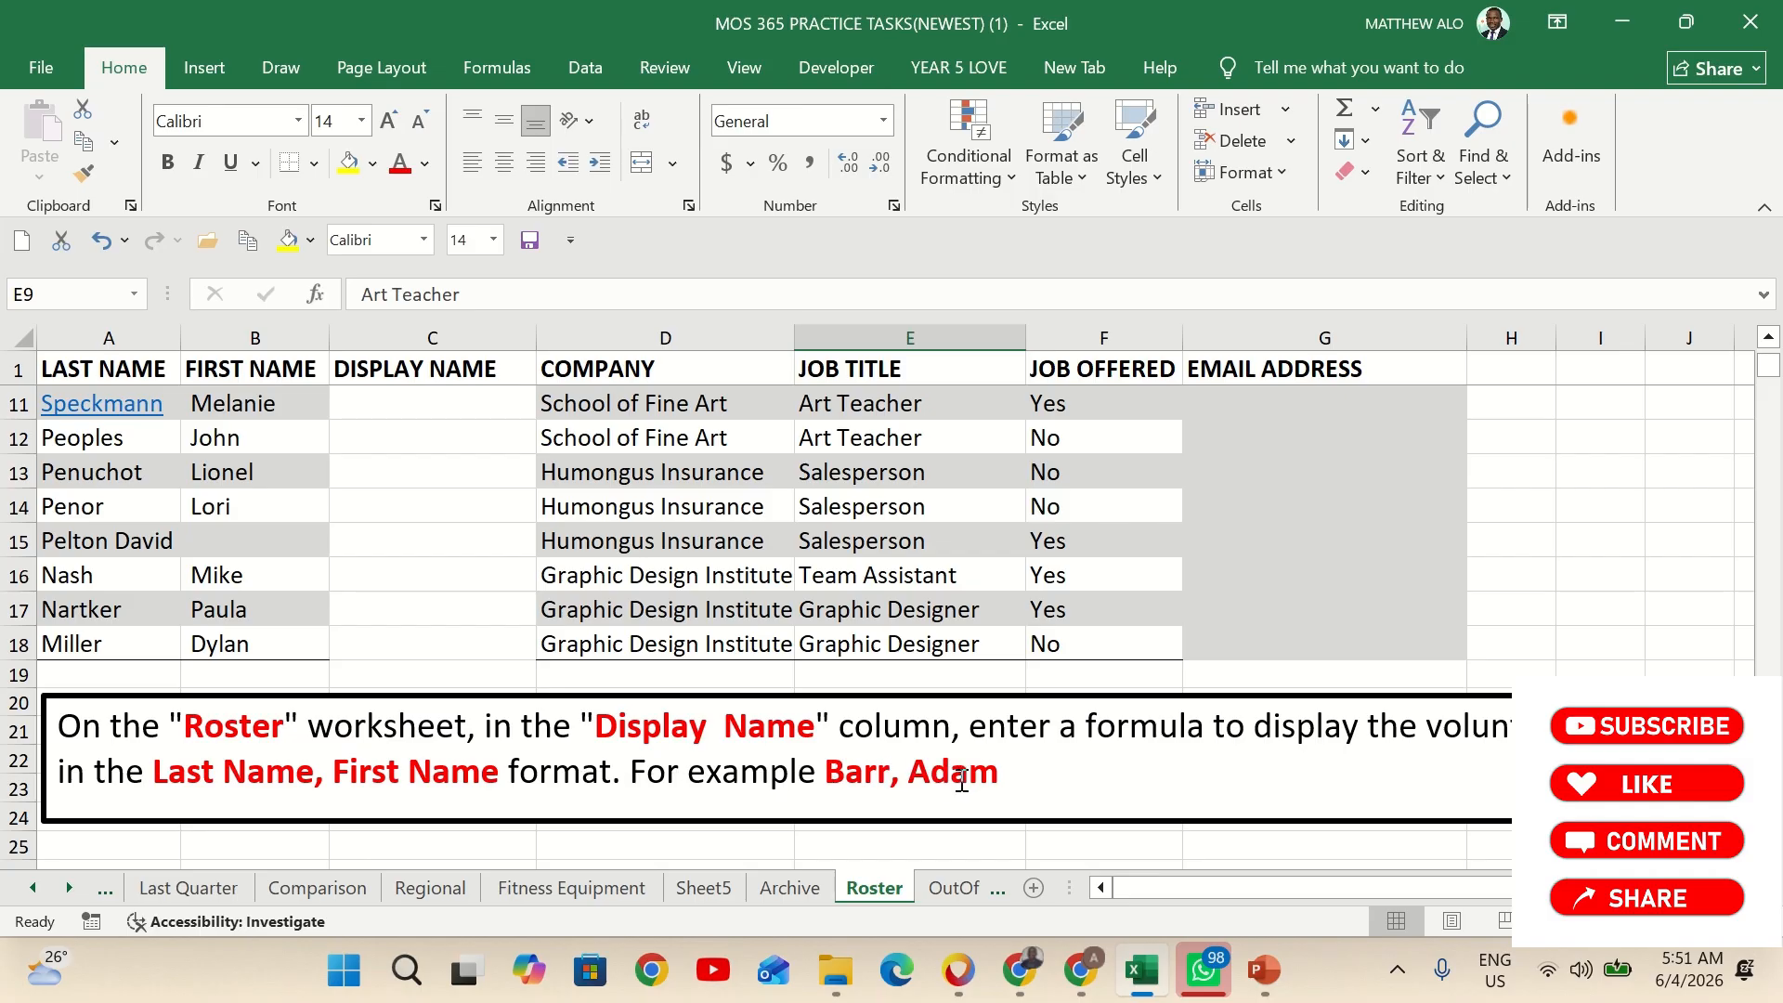
{"action": "scroll", "coordinate": [961, 780], "scroll_direction": "up", "scroll_amount": 2}
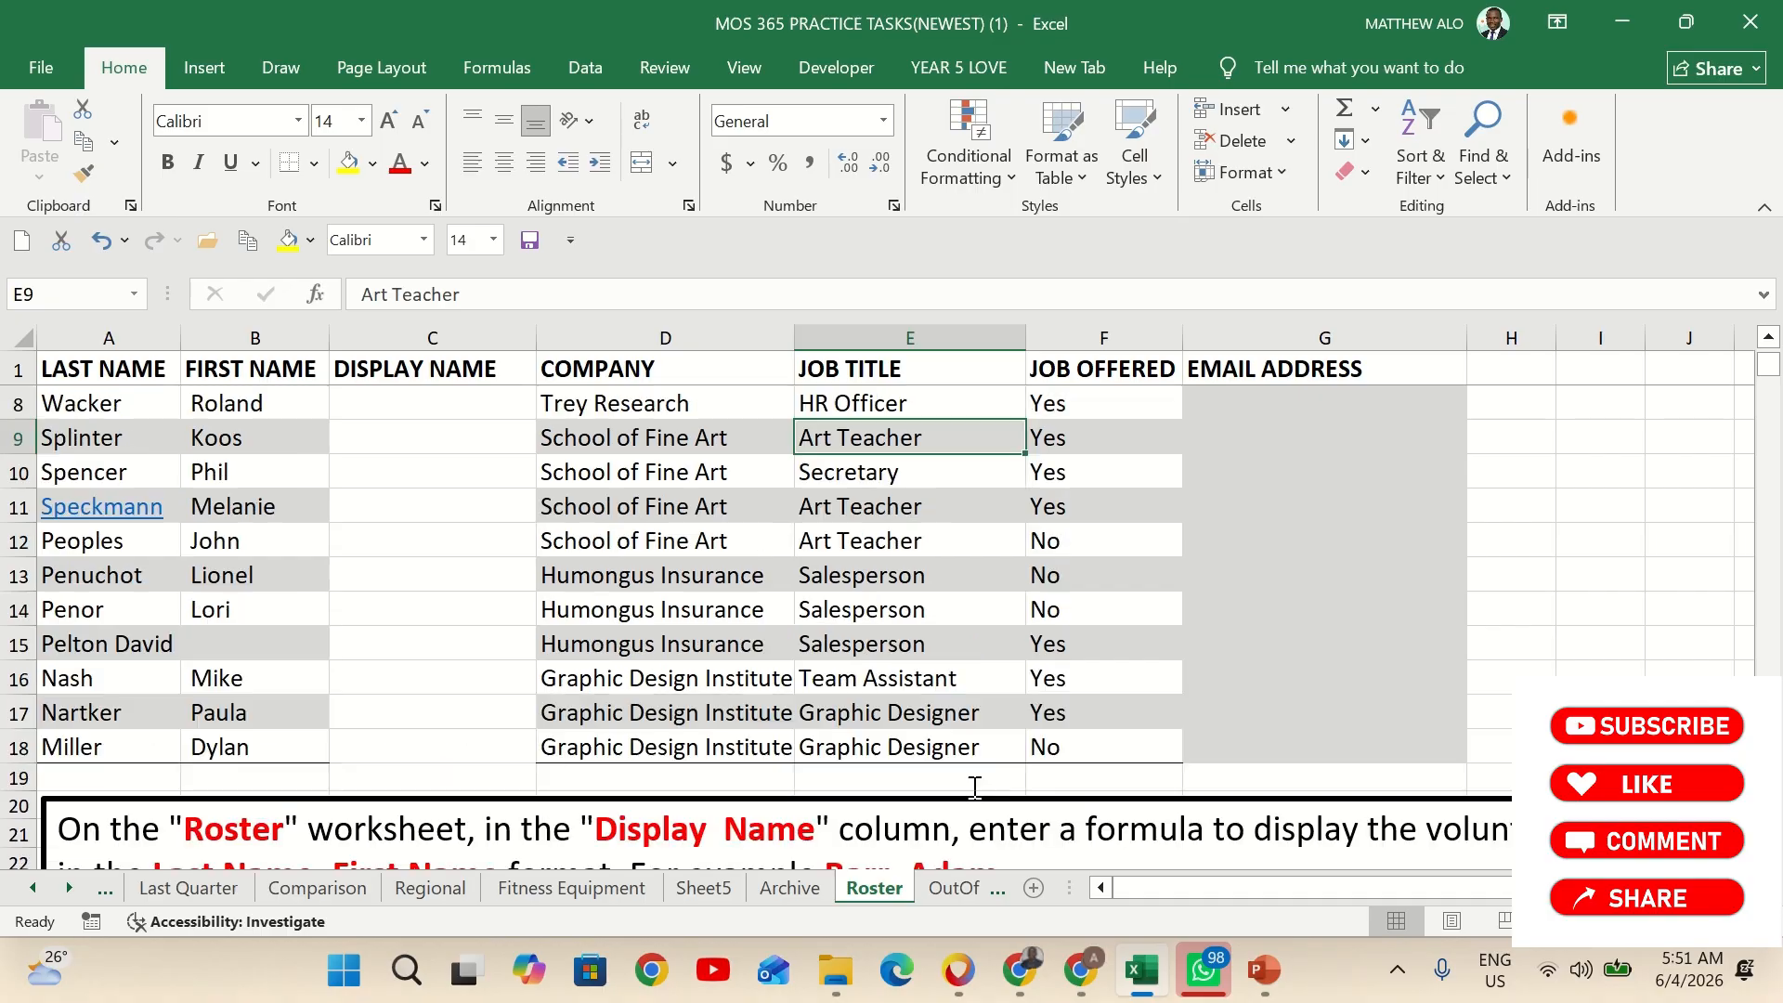
{"action": "scroll", "coordinate": [423, 412], "scroll_direction": "up", "scroll_amount": 1}
{"action": "left_click", "coordinate": [419, 403]}
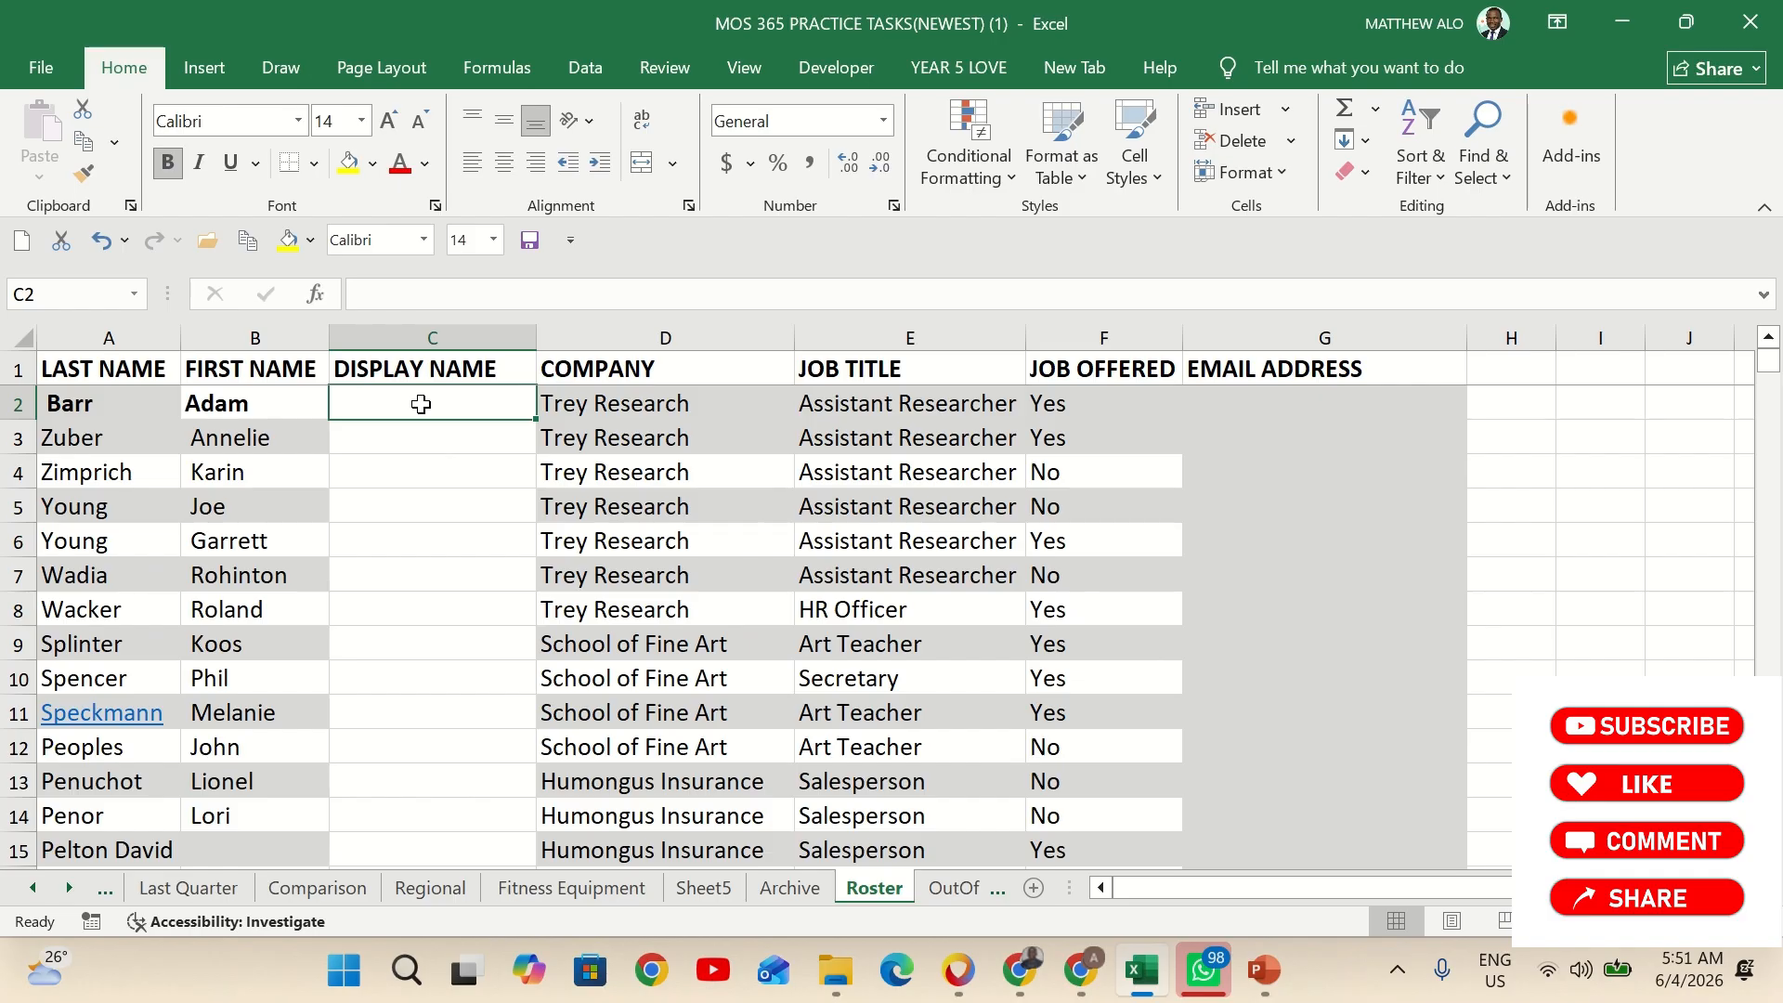
{"action": "type", "text": "="}
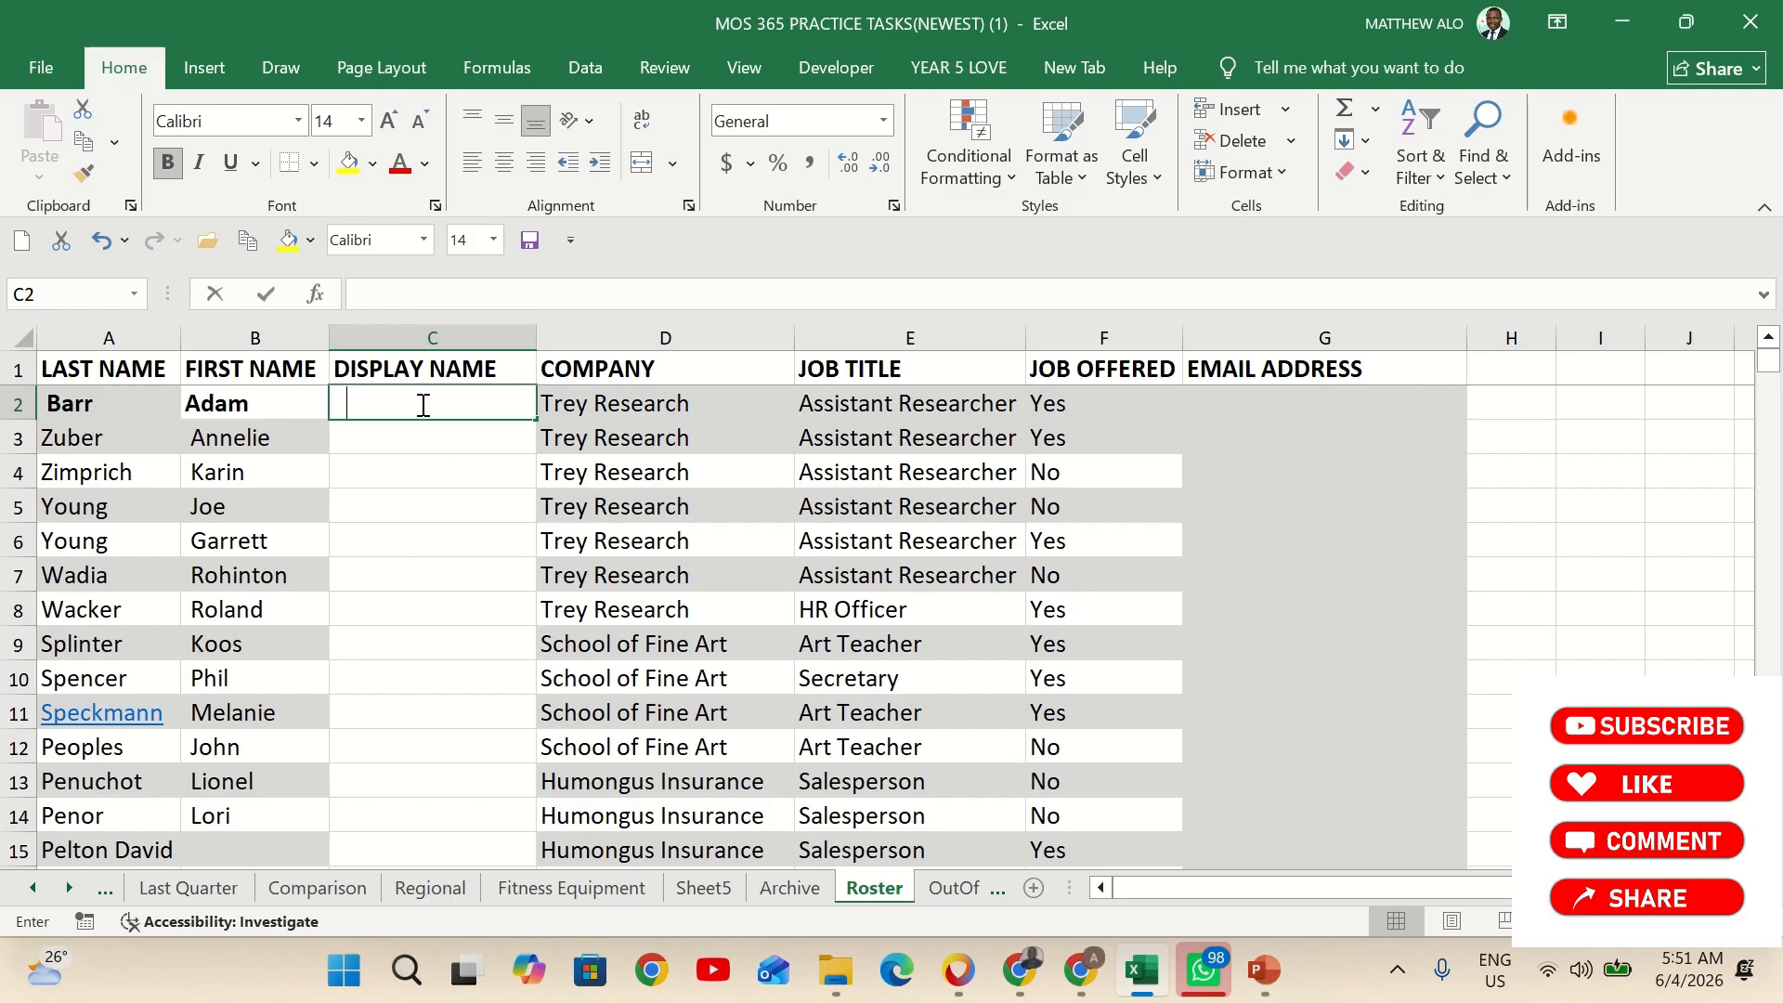
{"action": "type", "text": "C"}
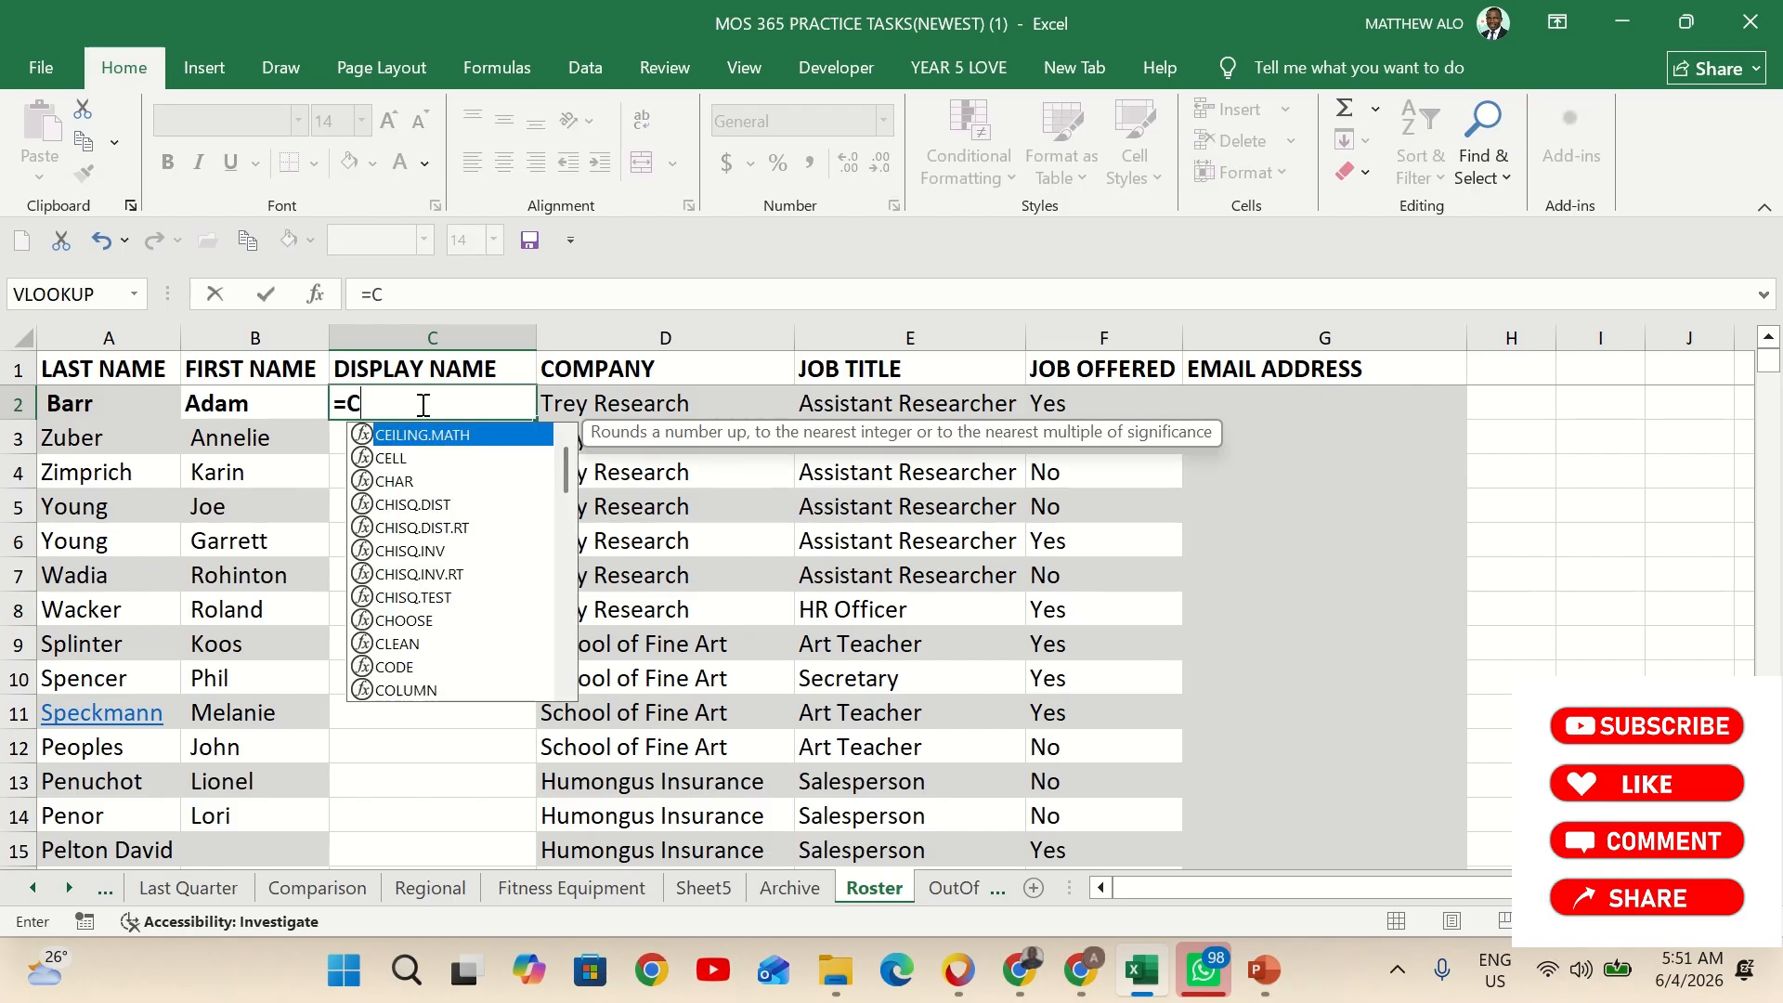
{"action": "type", "text": "ON"}
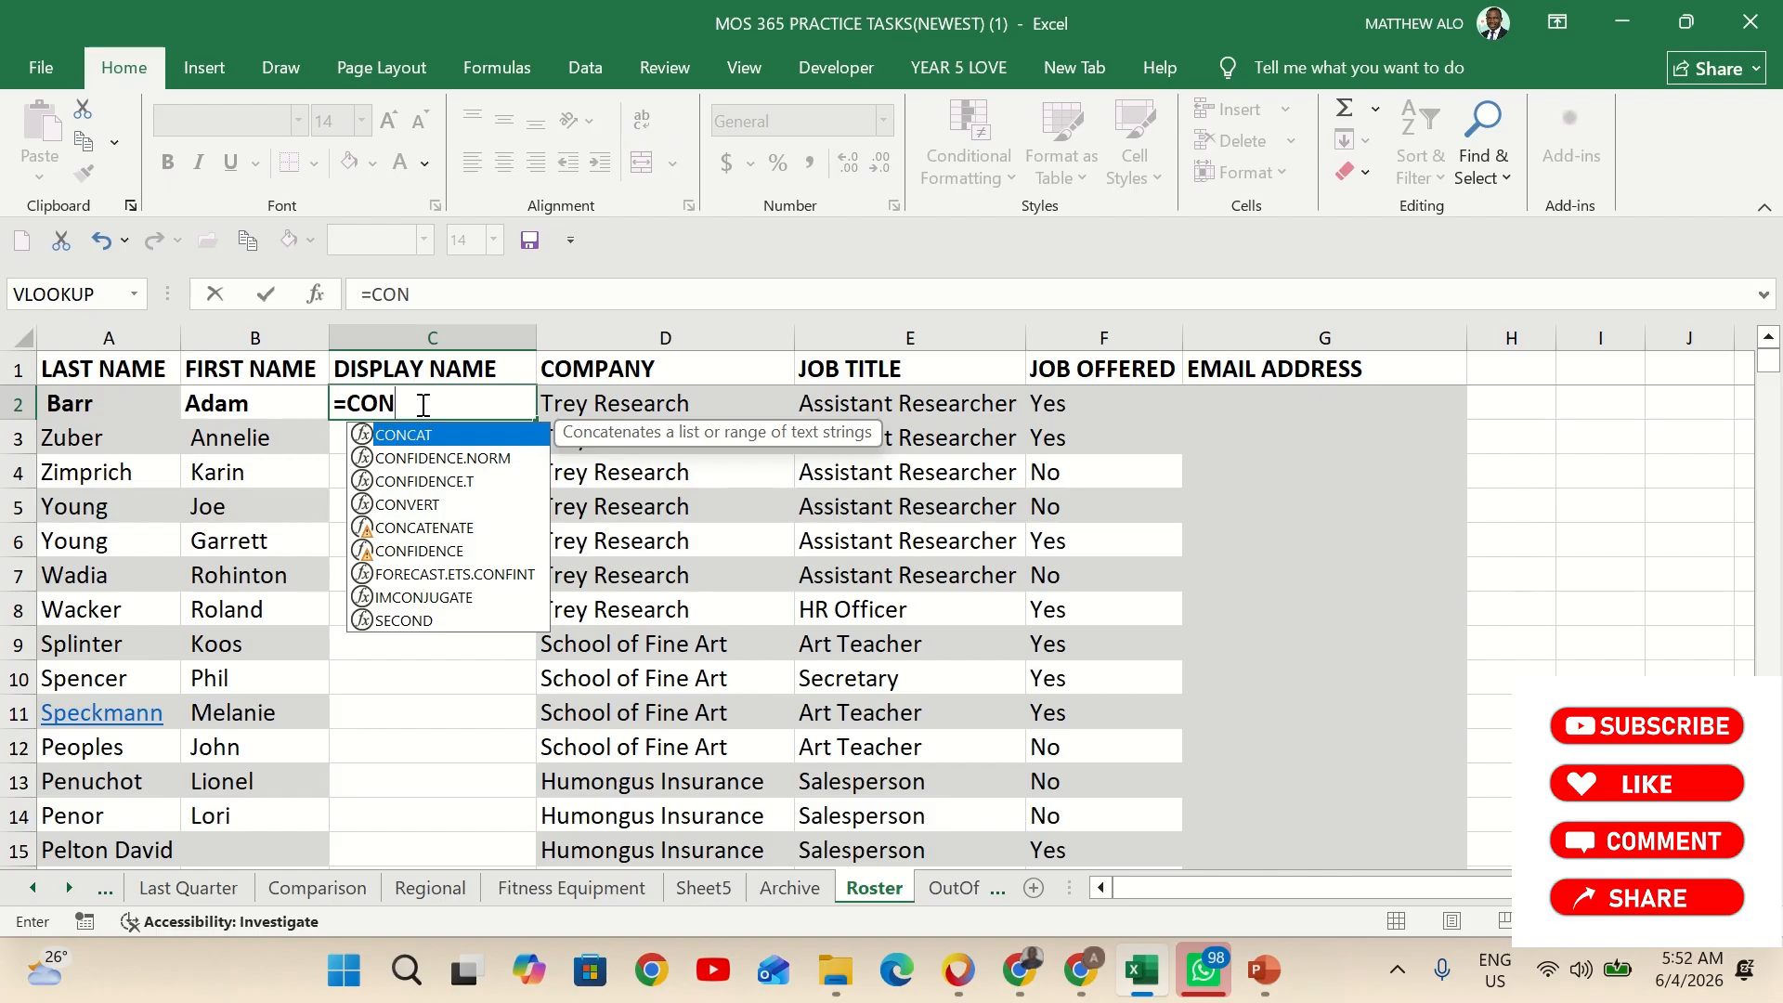
{"action": "double_click", "coordinate": [428, 534]}
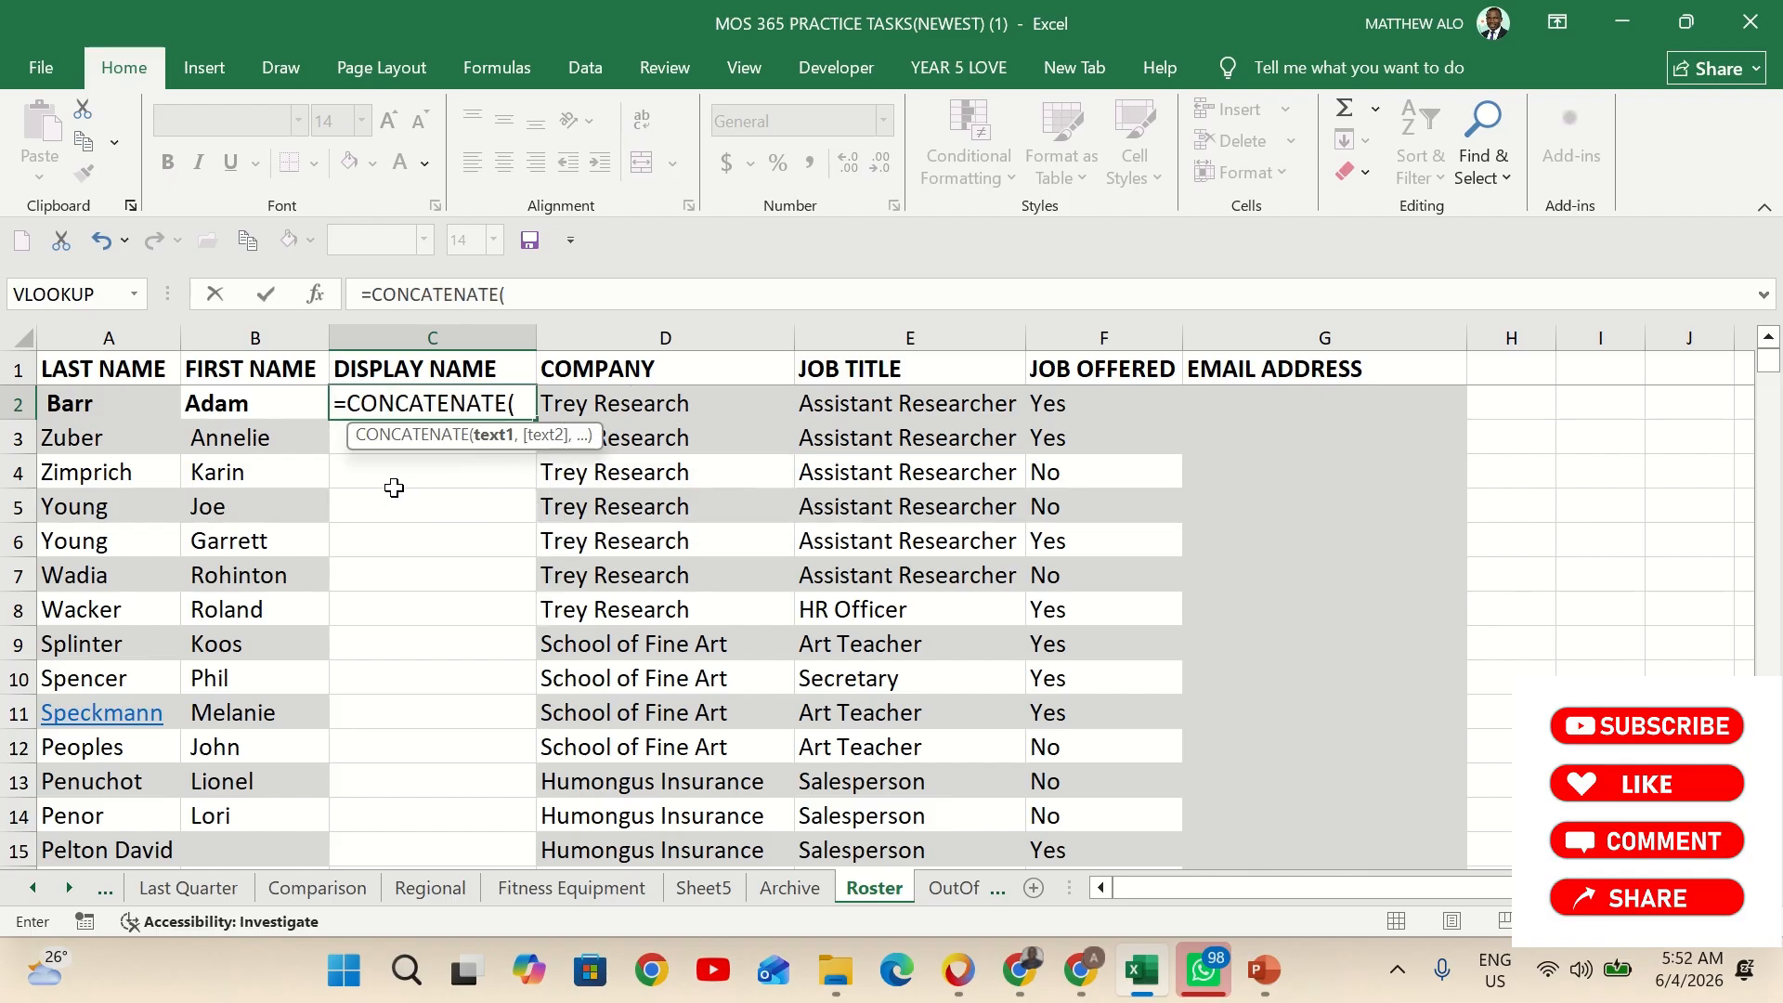
{"action": "scroll", "coordinate": [406, 681], "scroll_direction": "down", "scroll_amount": 3}
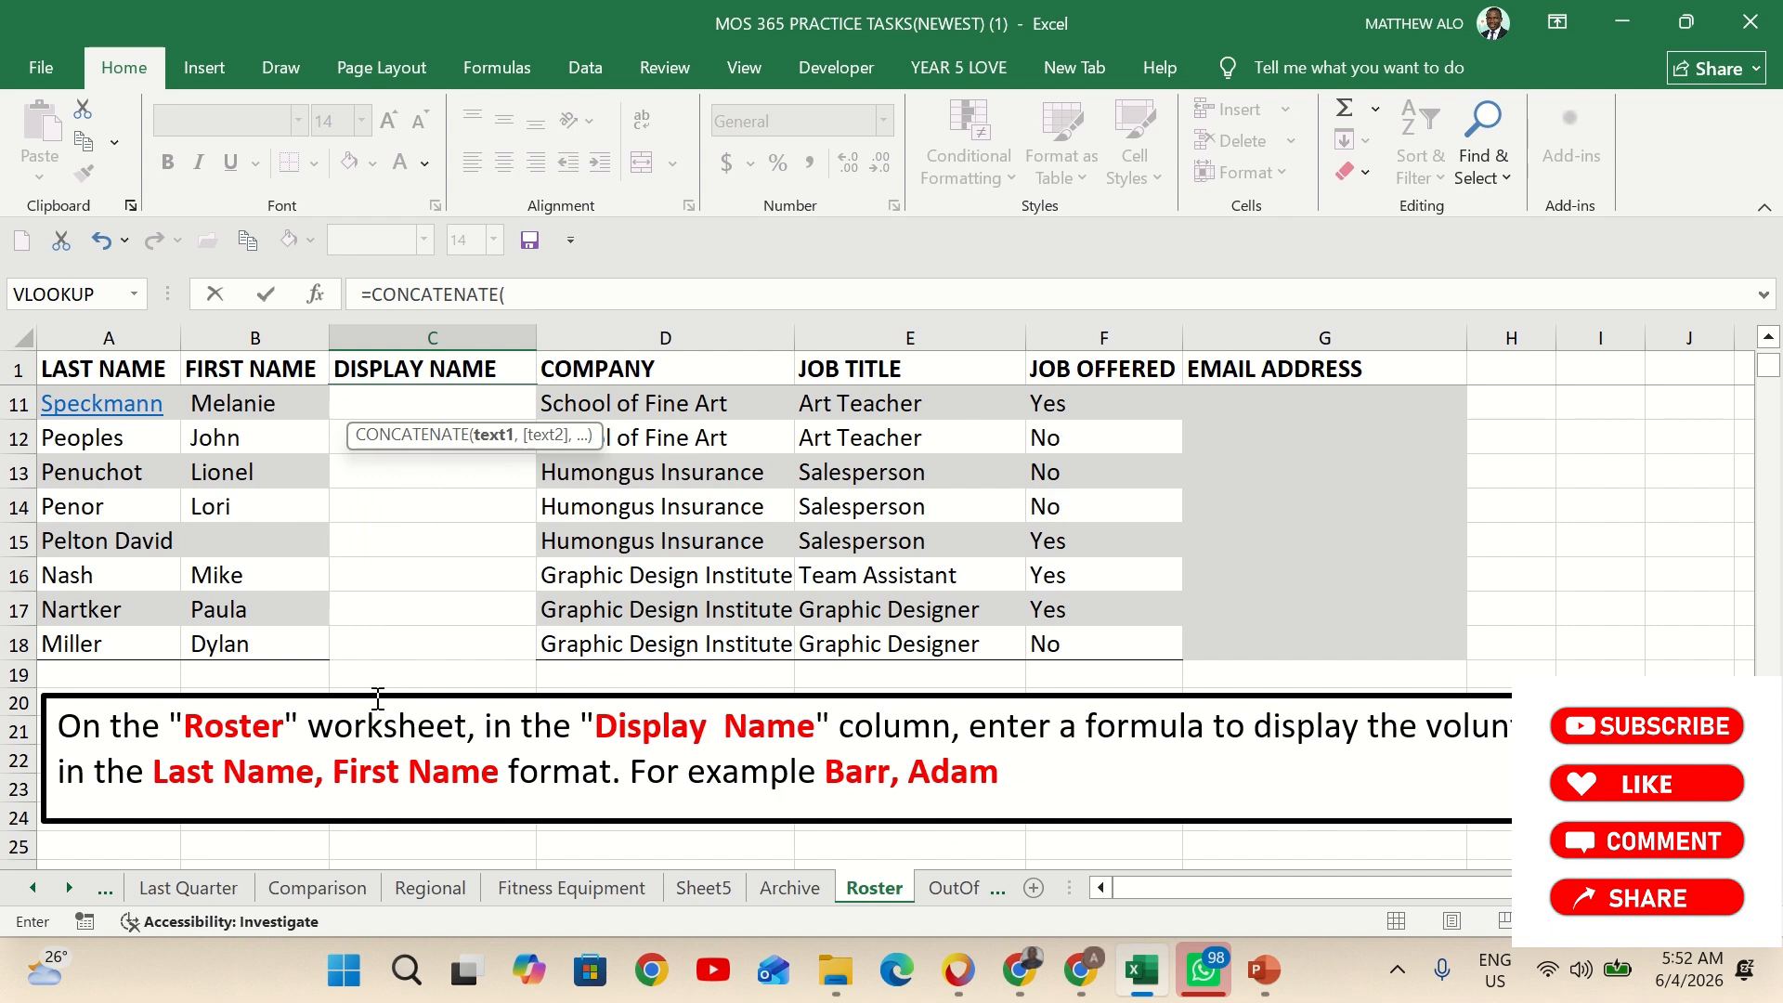
{"action": "scroll", "coordinate": [363, 678], "scroll_direction": "up", "scroll_amount": 3}
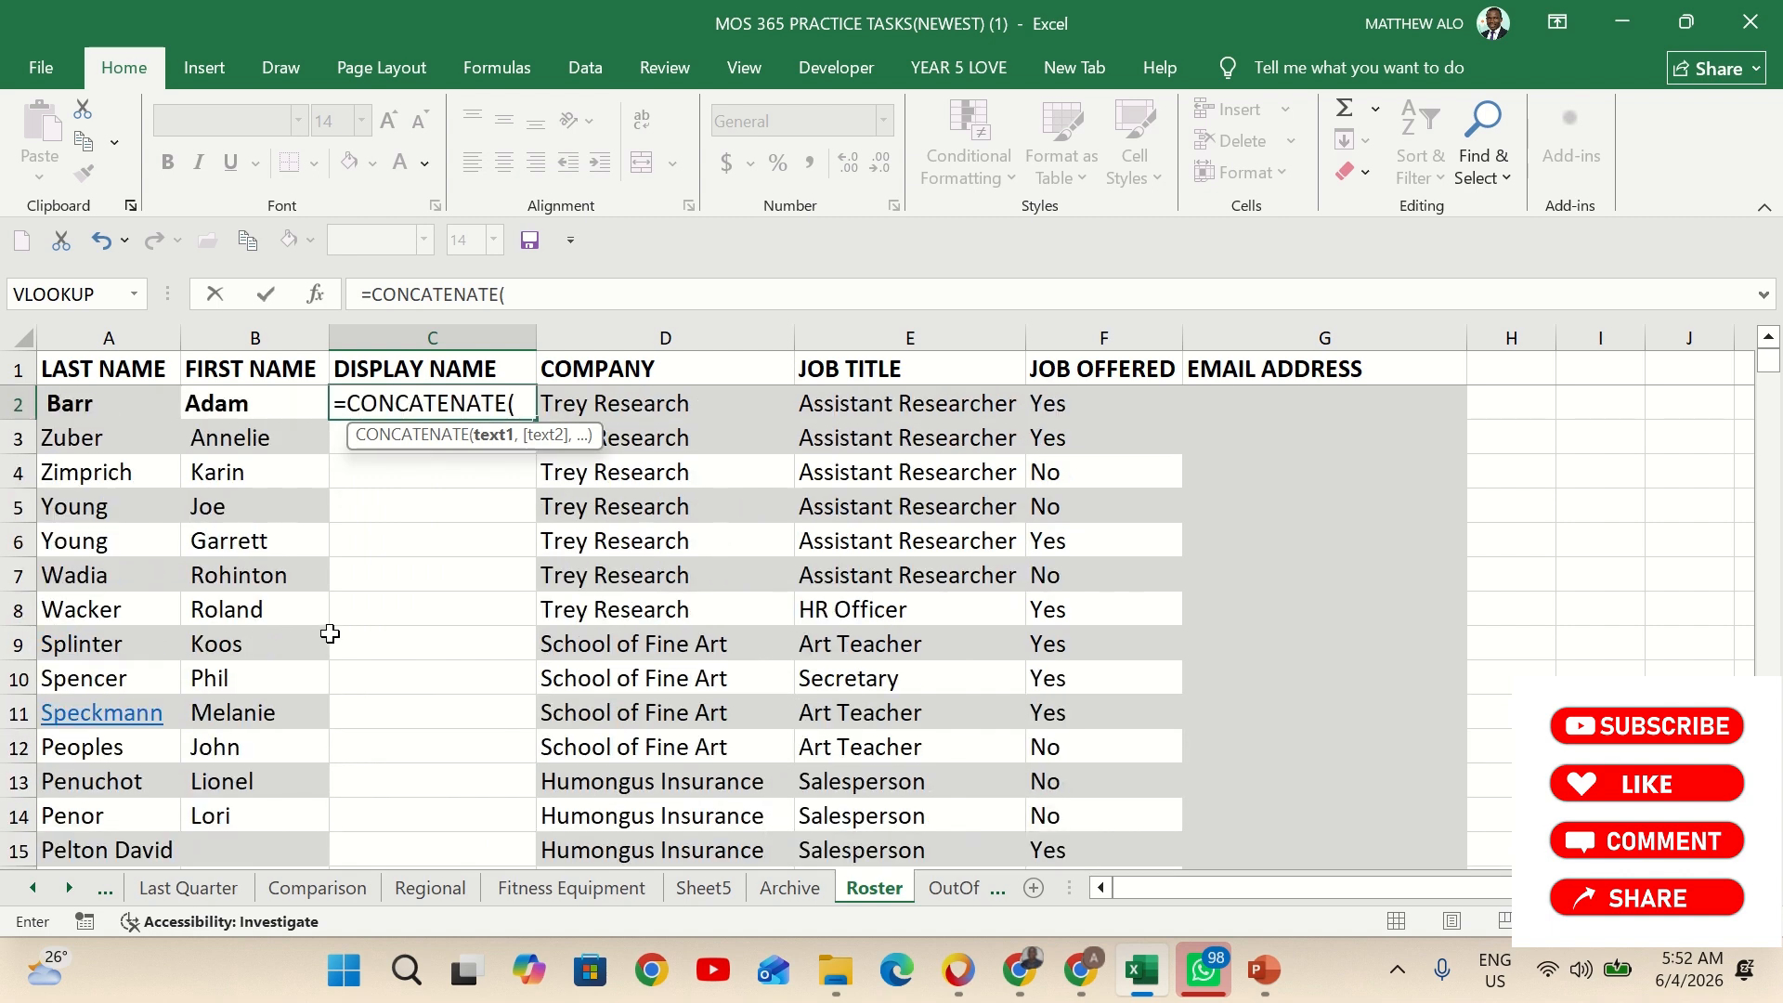
{"action": "left_click", "coordinate": [108, 406]}
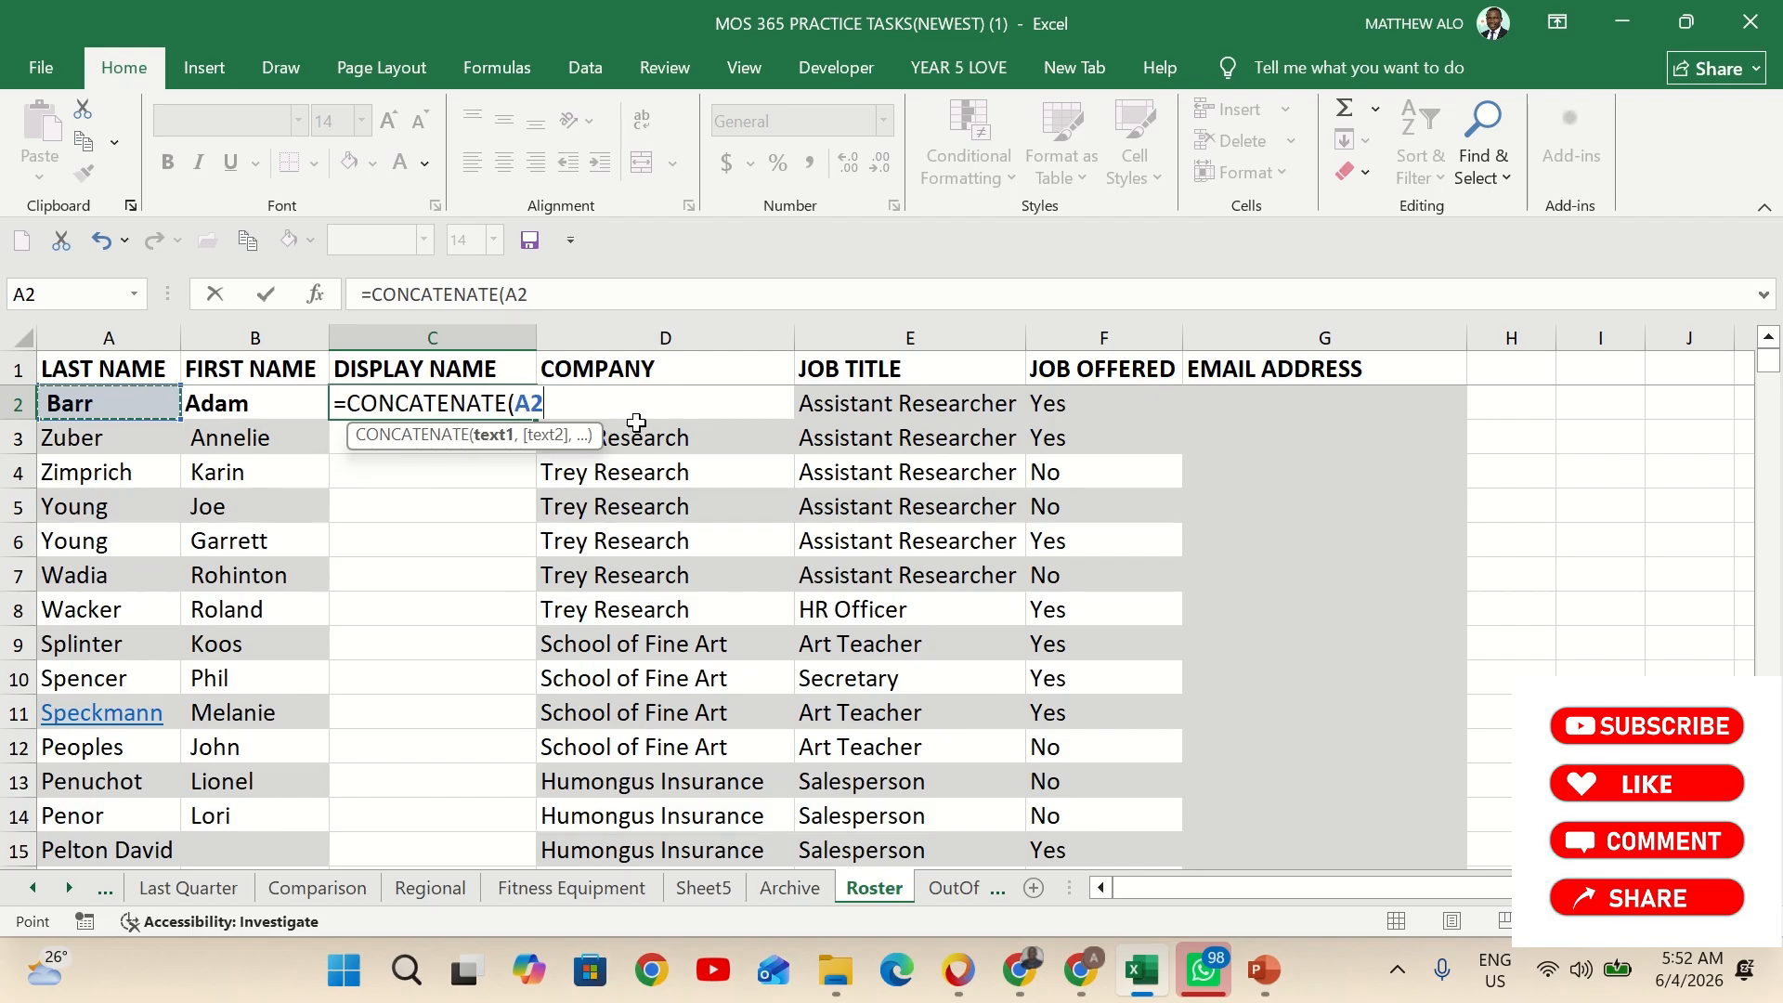
Add the separator text ", " and first-name cell B2 as the remaining CONCATENATE arguments and complete the formula in C2
{"action": "type", "text": ","}
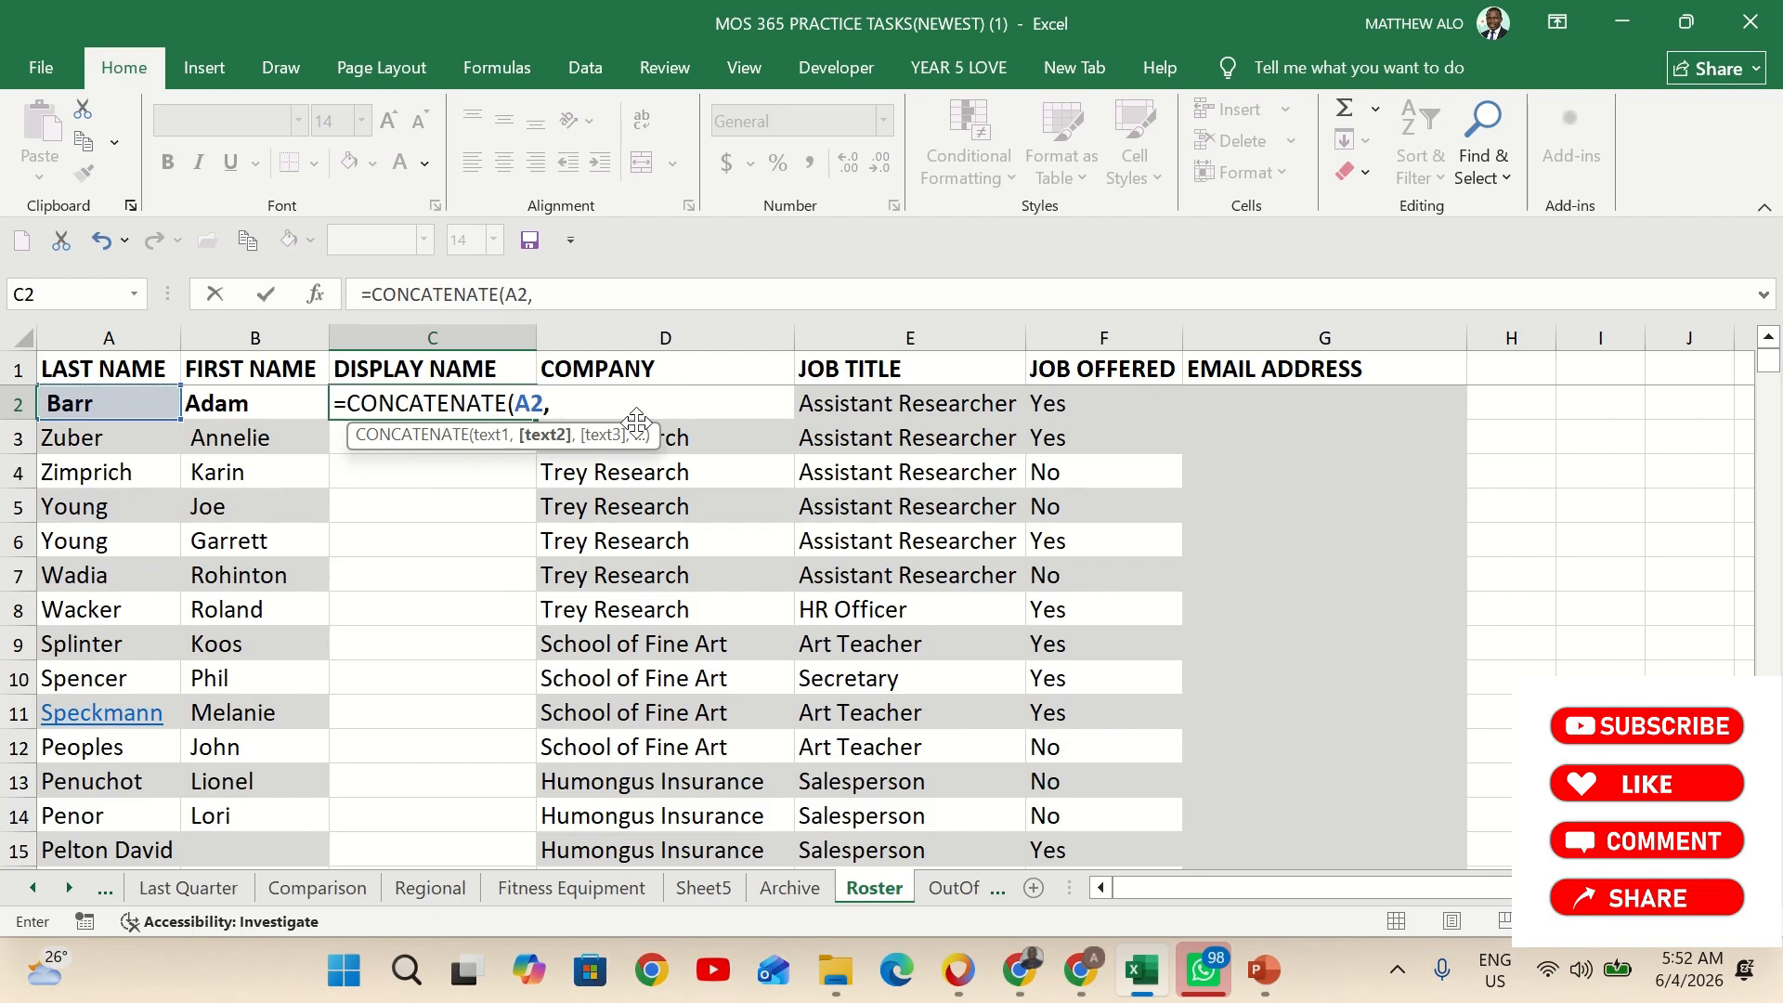
{"action": "type", "text": "\", \","}
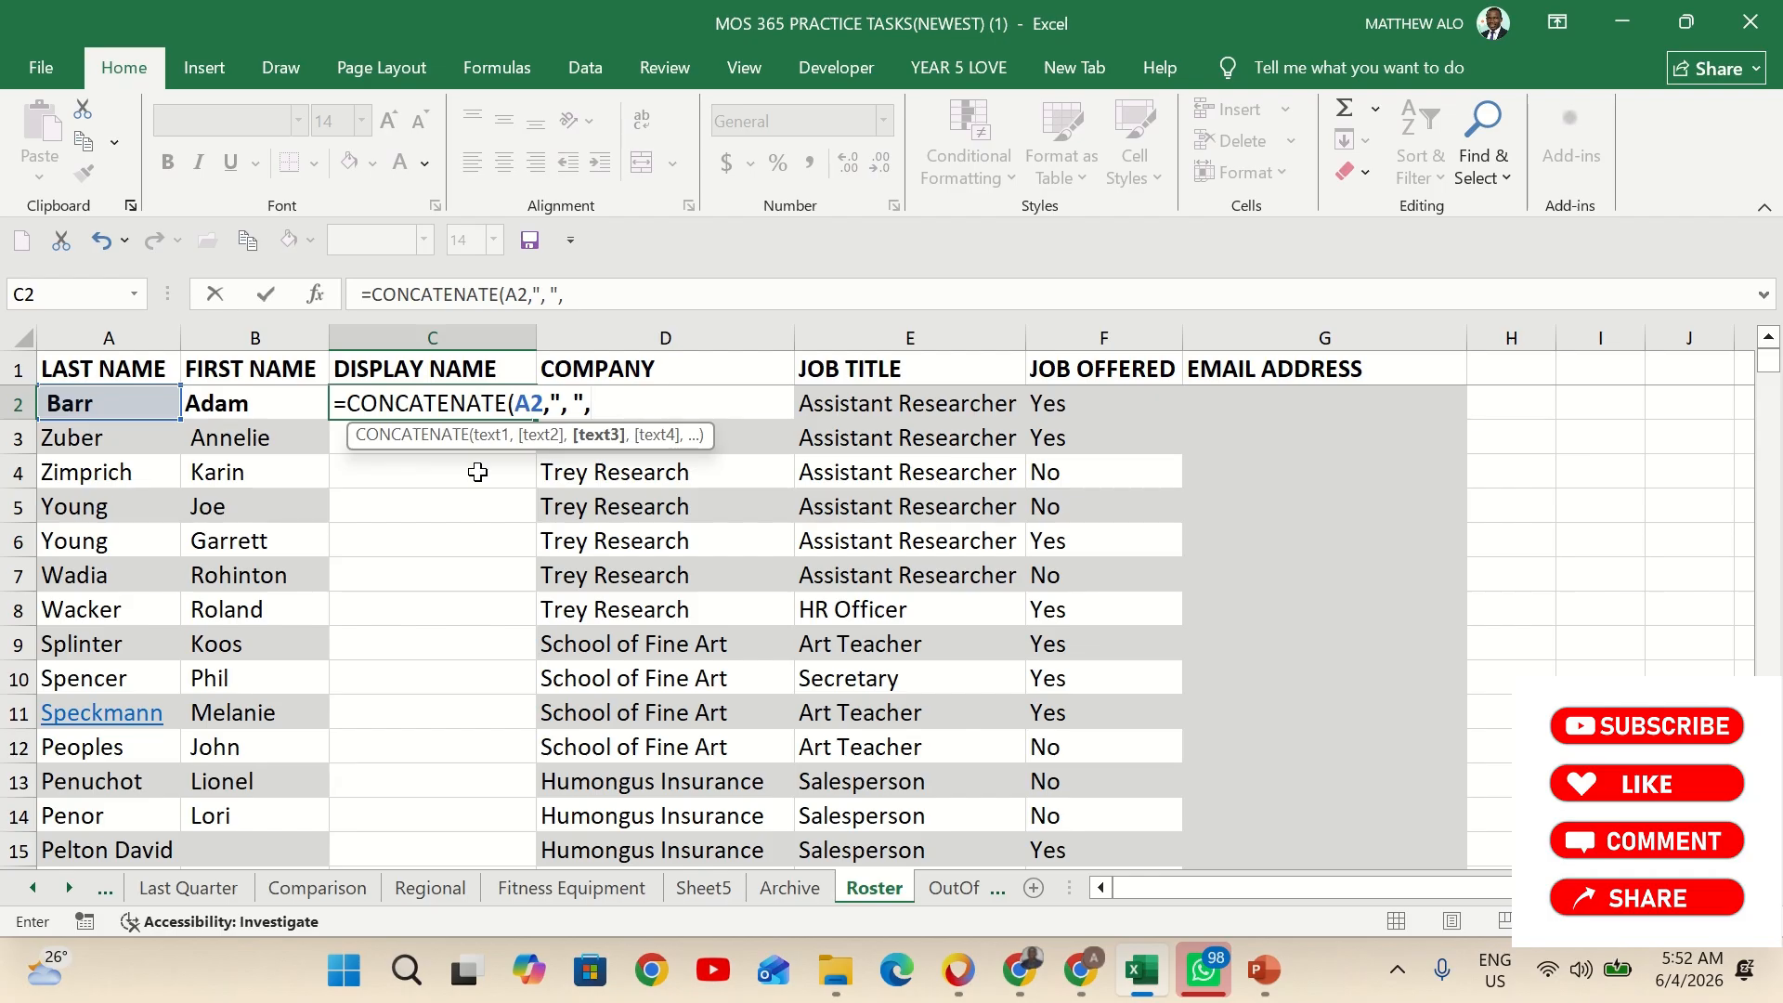
{"action": "left_click", "coordinate": [249, 406]}
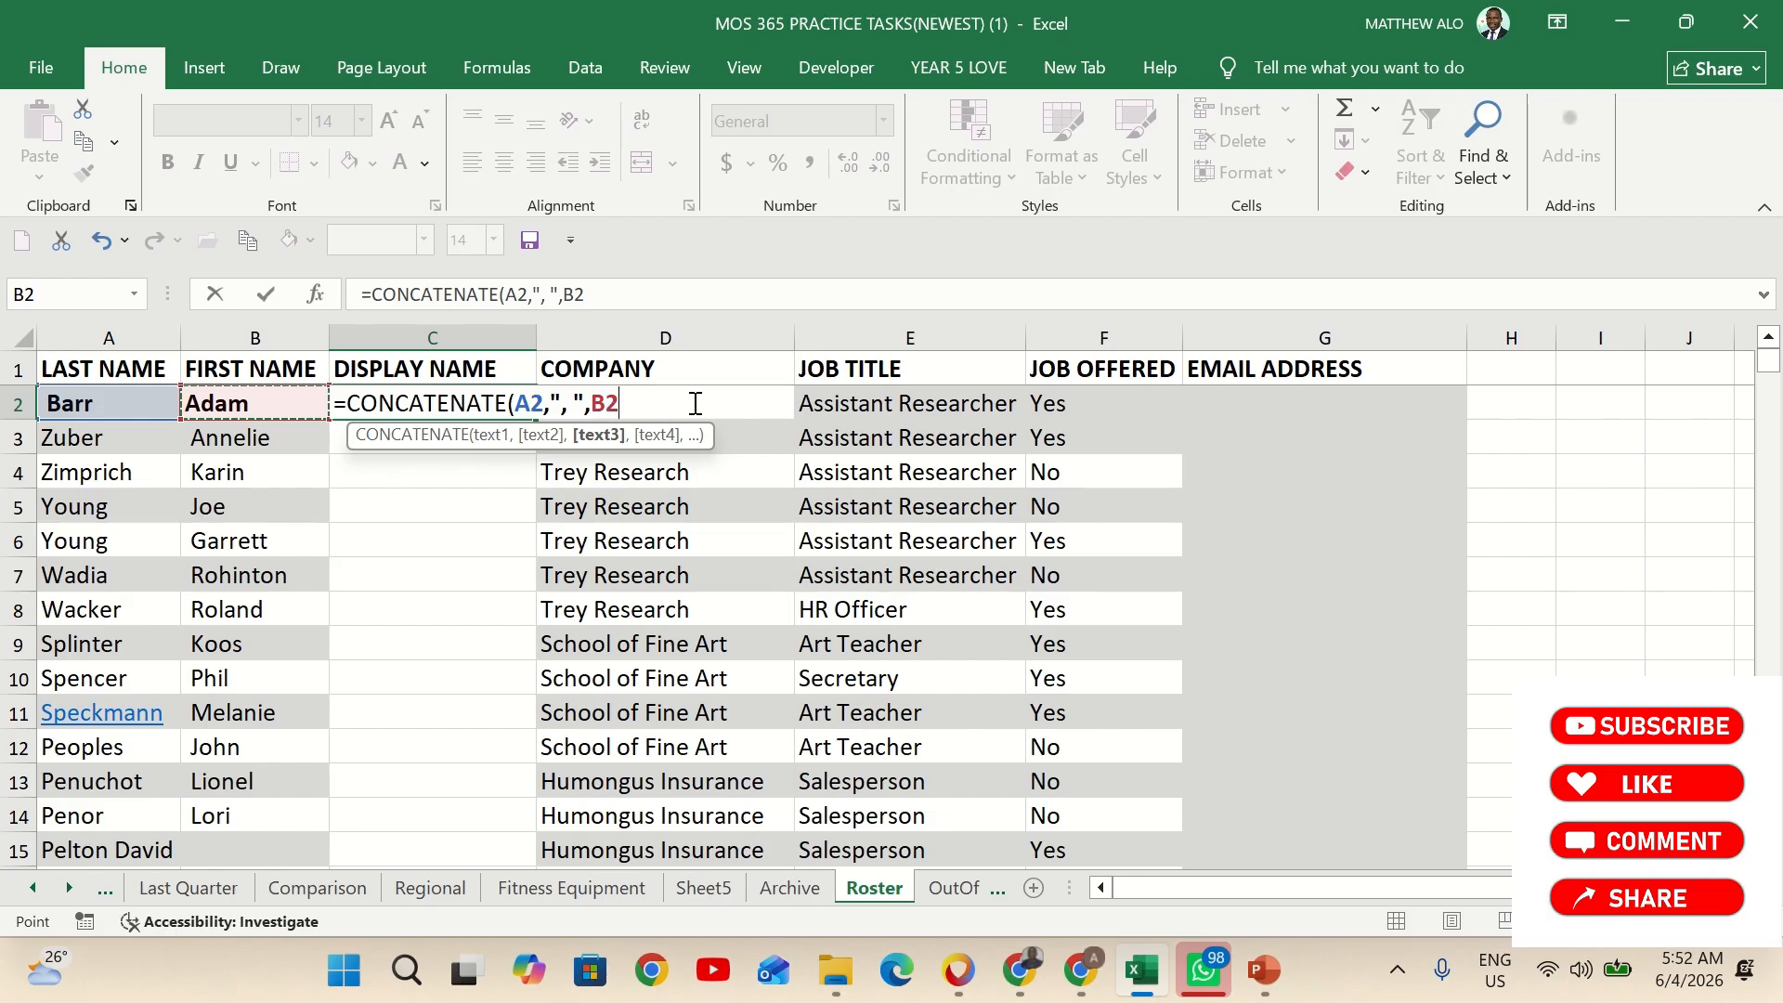
{"action": "type", "text": ")"}
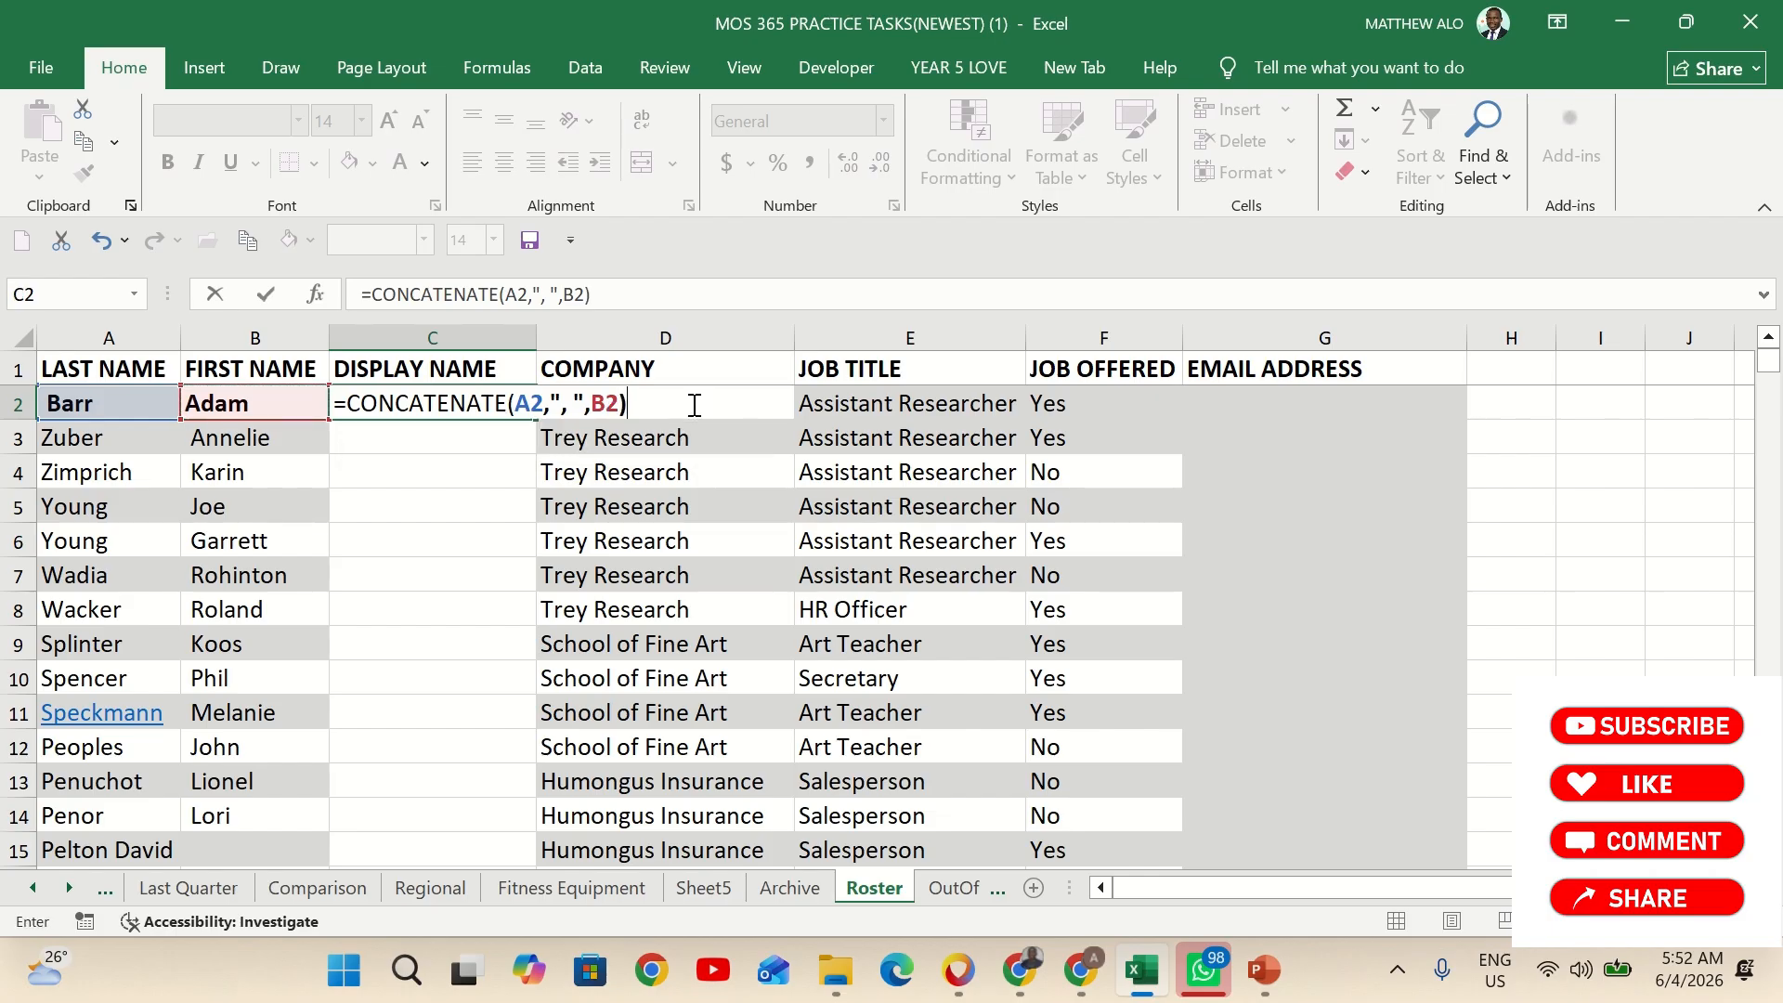
{"action": "key", "text": "Return"}
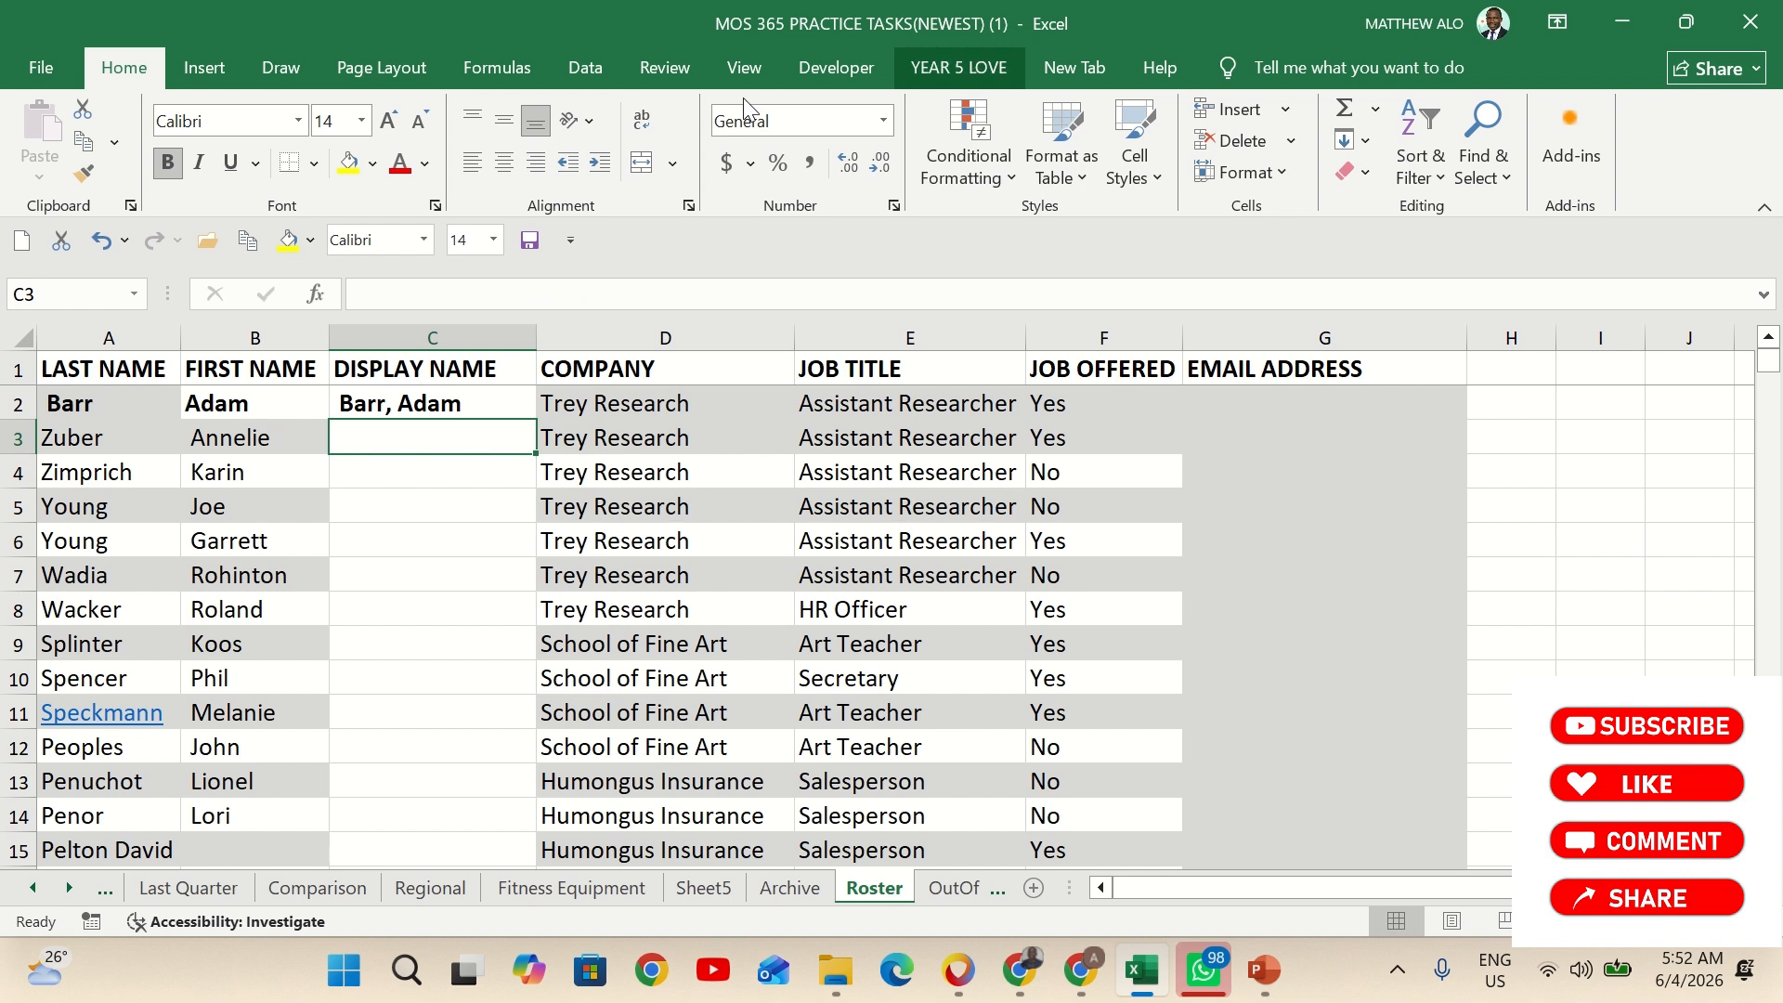
Fill the C2 display-name formula down the Display Name column through C18 and review the filled rows
{"action": "left_click", "coordinate": [472, 401]}
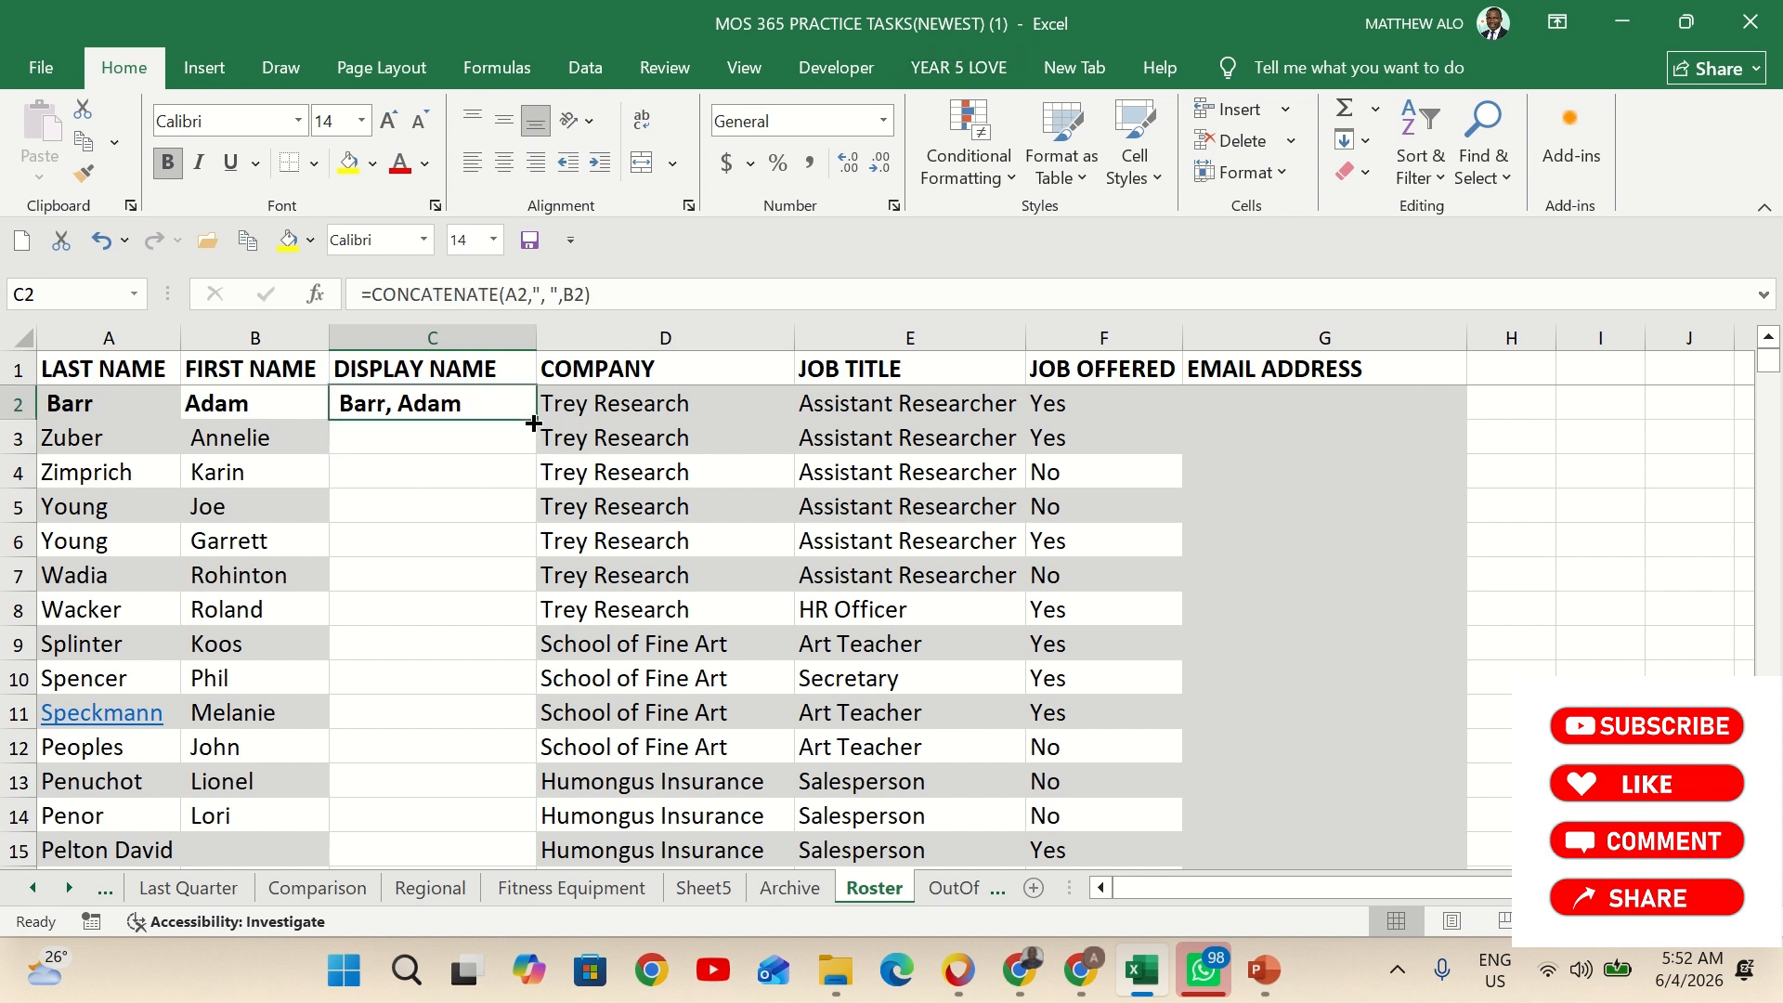
{"action": "double_click", "coordinate": [534, 421]}
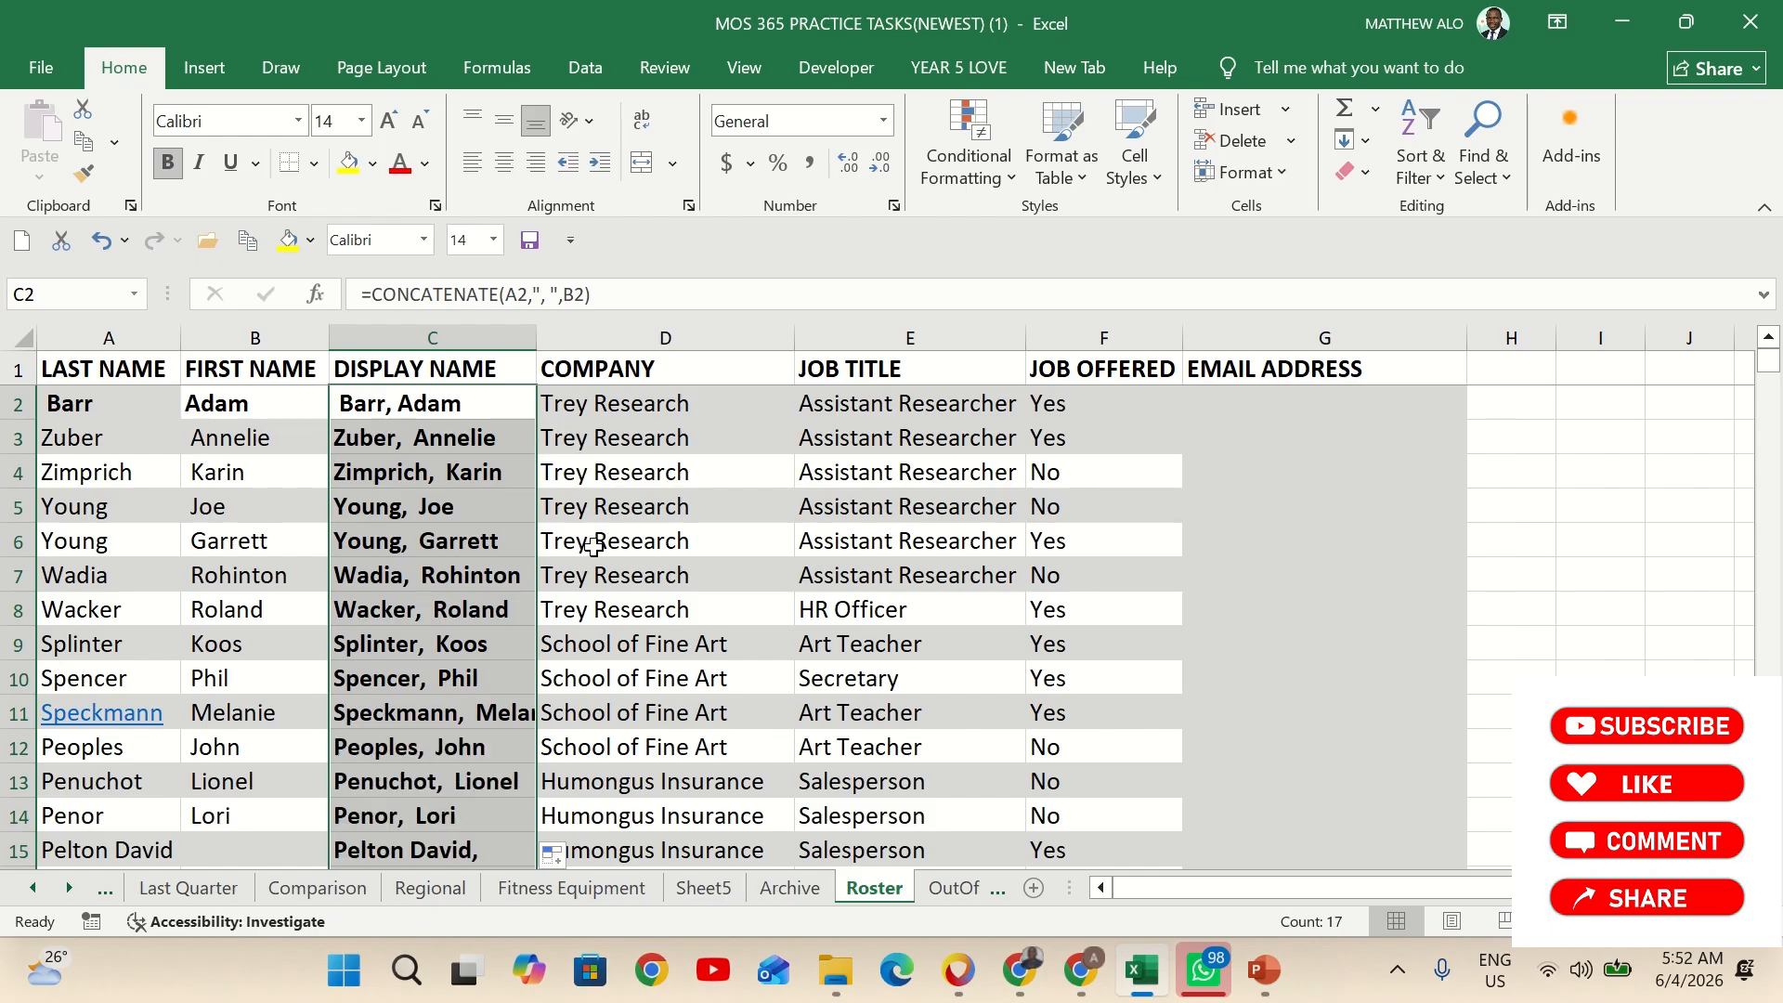
{"action": "scroll", "coordinate": [507, 675], "scroll_direction": "down", "scroll_amount": 2}
{"action": "scroll", "coordinate": [507, 675], "scroll_direction": "up", "scroll_amount": 2}
{"action": "scroll", "coordinate": [546, 625], "scroll_direction": "down", "scroll_amount": 2}
{"action": "scroll", "coordinate": [669, 675], "scroll_direction": "up", "scroll_amount": 2}
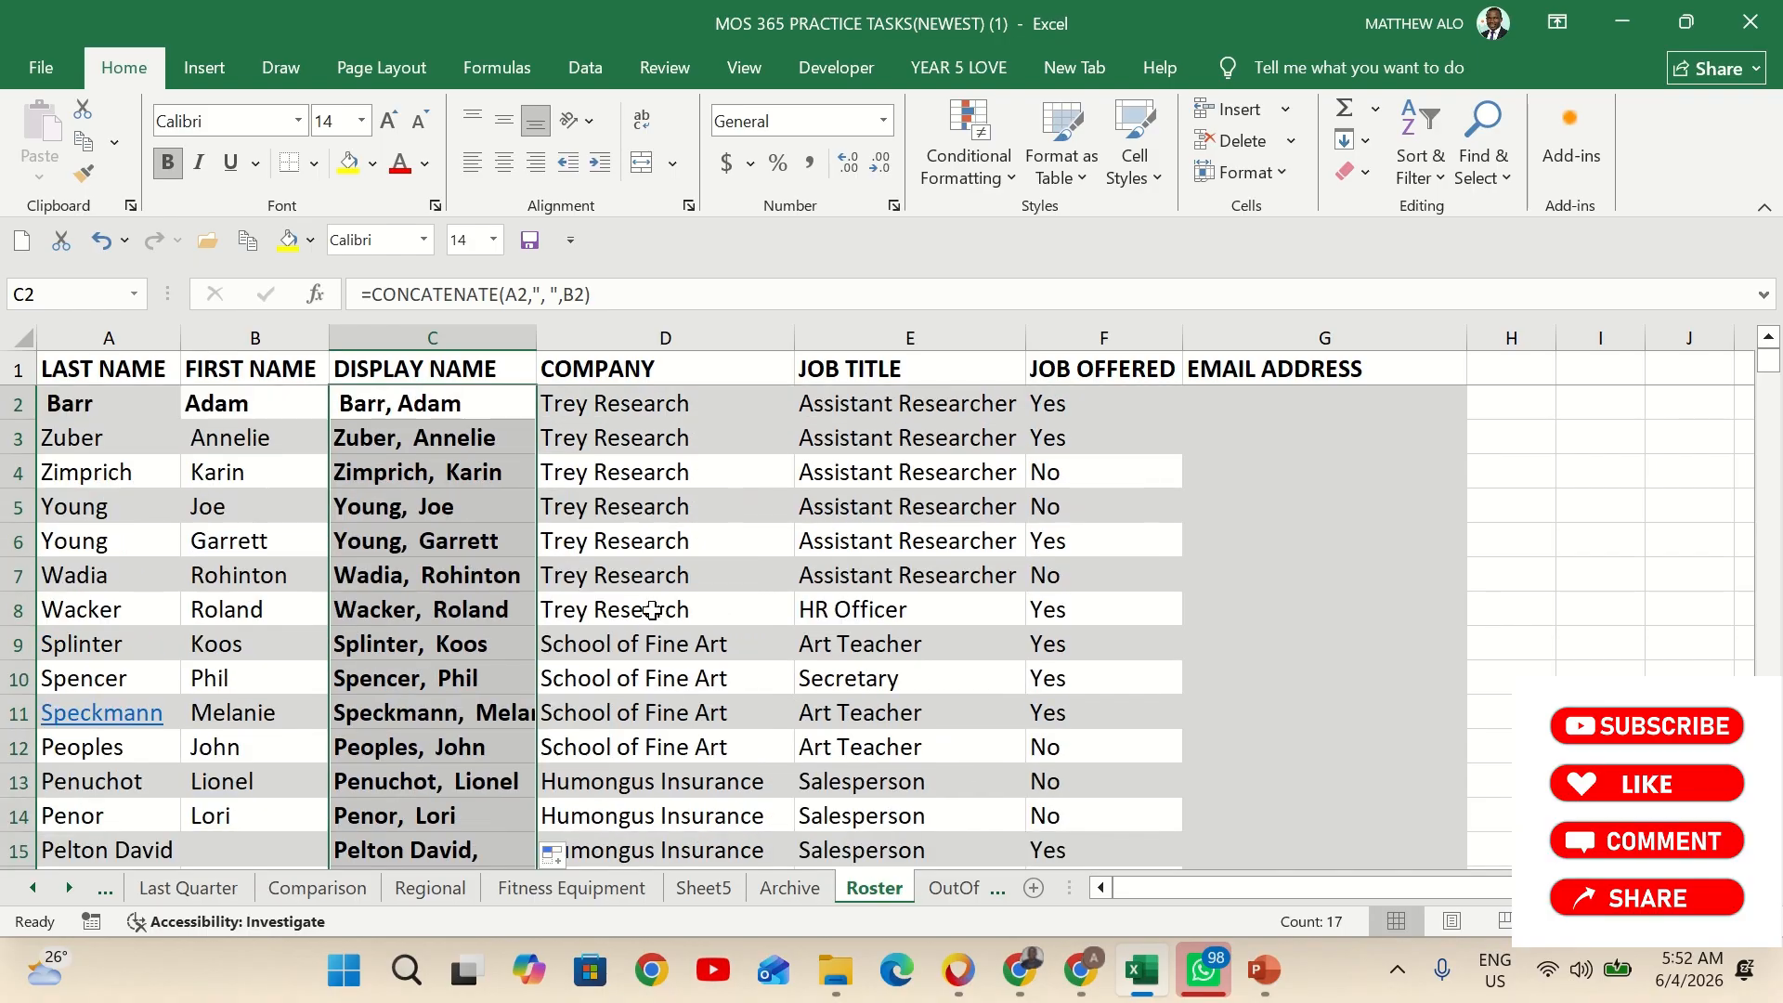